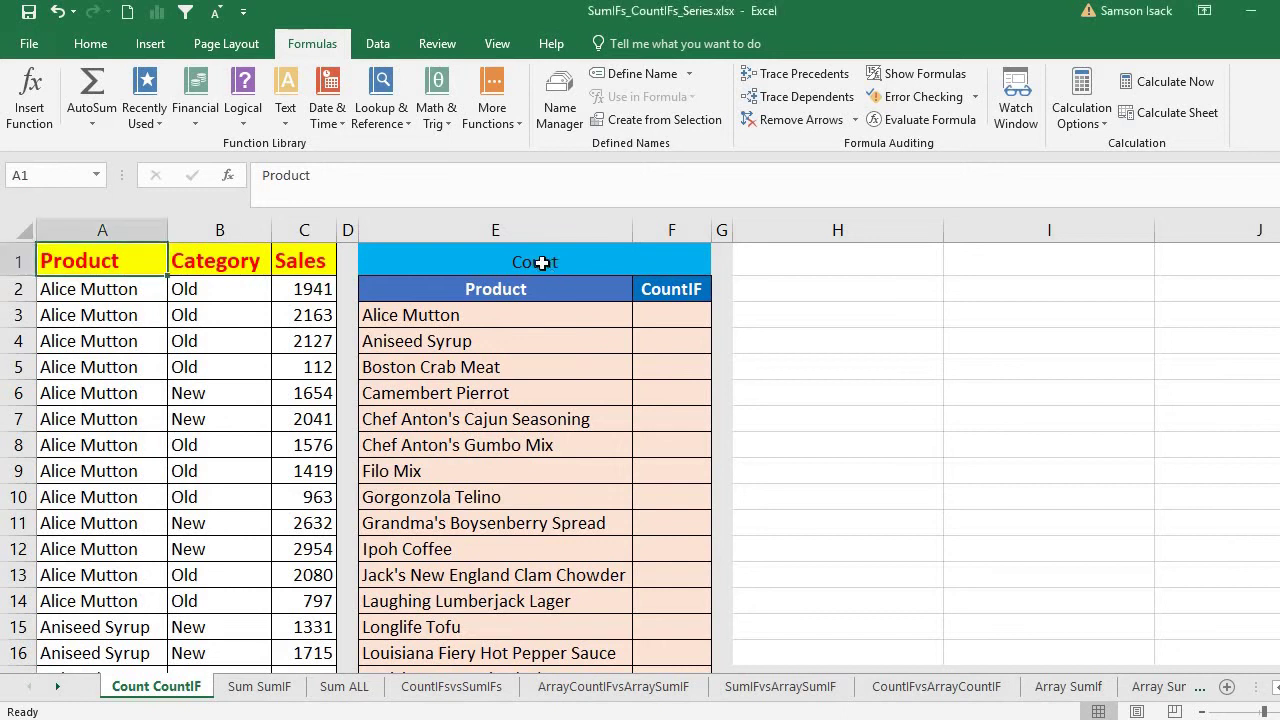
# - Examine the Product, Category and Sales columns and the summary heading, following the records down to their last row
pyautogui.click(541, 262)
pyautogui.click(137, 252)
pyautogui.click(218, 258)
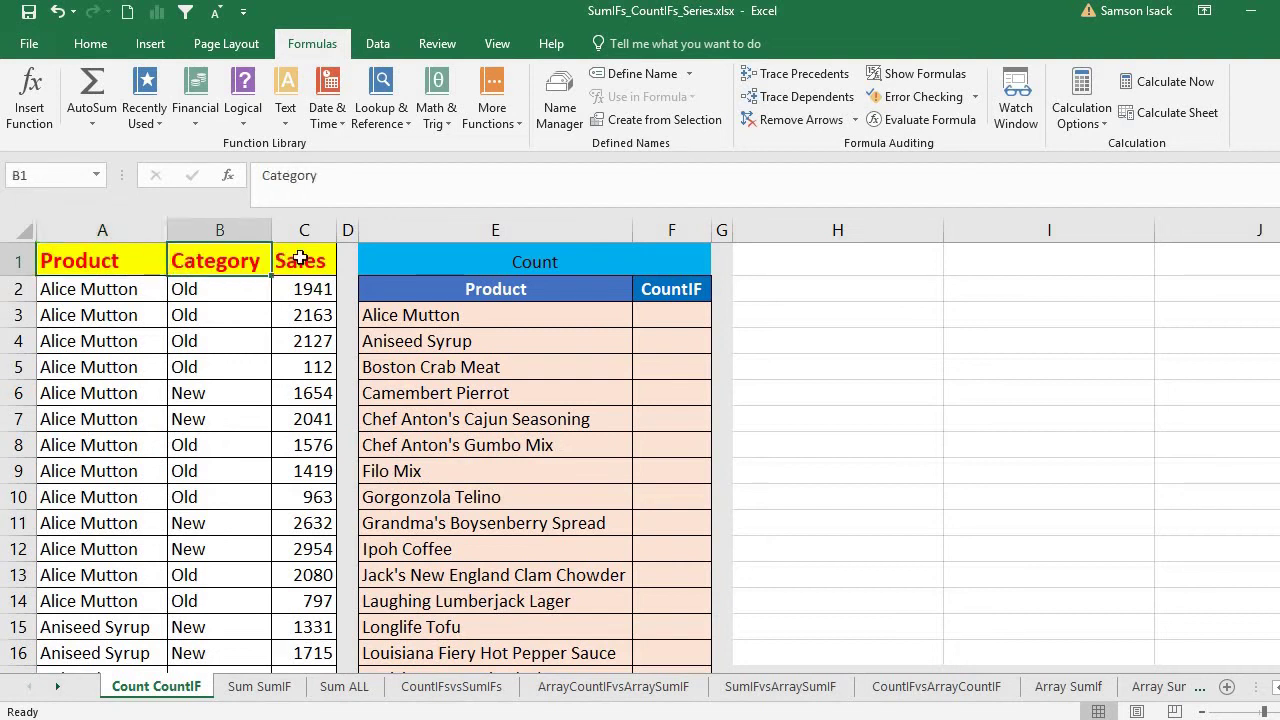
pyautogui.click(302, 258)
pyautogui.moveTo(143, 290); pyautogui.dragTo(130, 523)
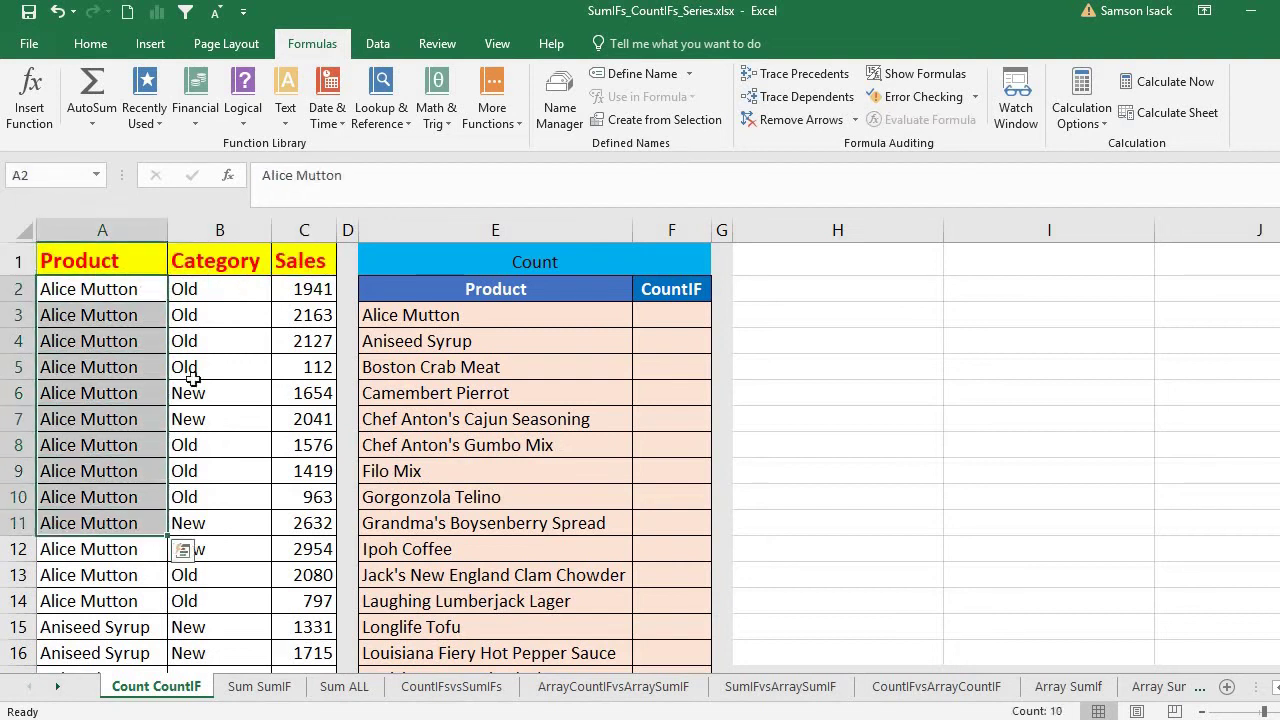
pyautogui.moveTo(200, 289); pyautogui.dragTo(220, 523)
pyautogui.moveTo(312, 289); pyautogui.dragTo(305, 497)
pyautogui.moveTo(106, 289); pyautogui.dragTo(282, 289)
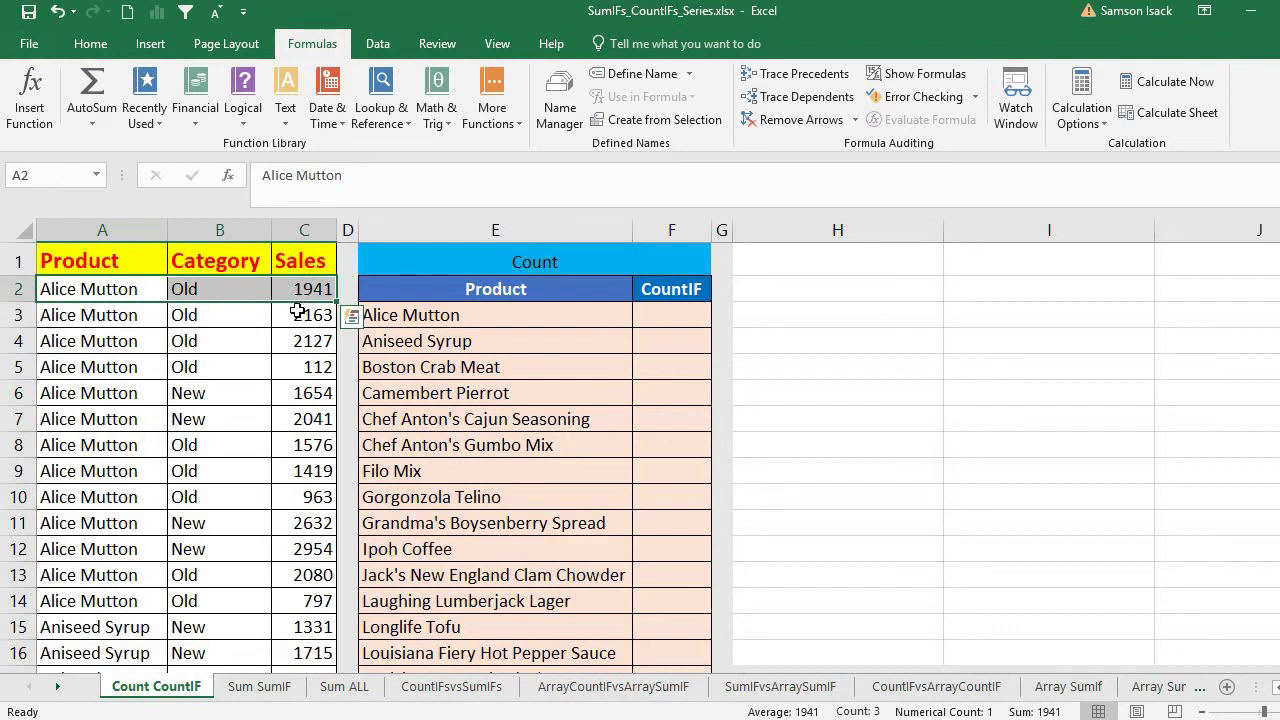
pyautogui.moveTo(140, 318); pyautogui.dragTo(275, 320)
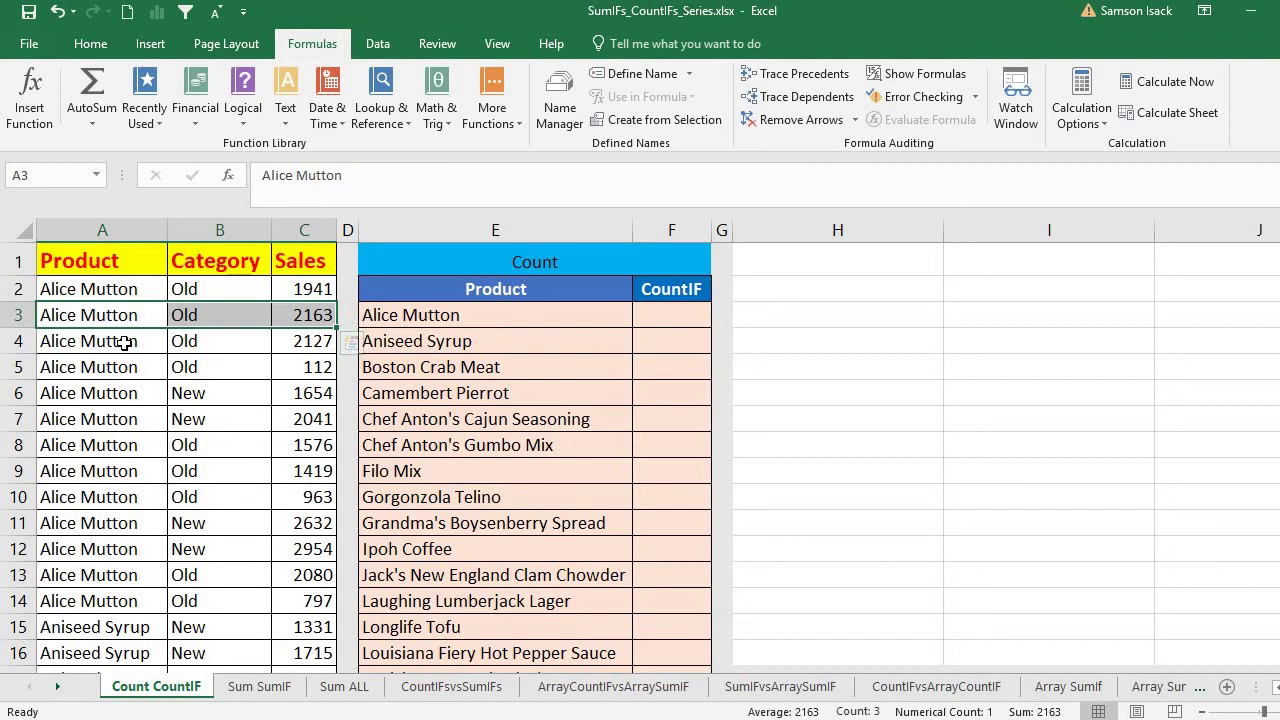
pyautogui.click(70, 393)
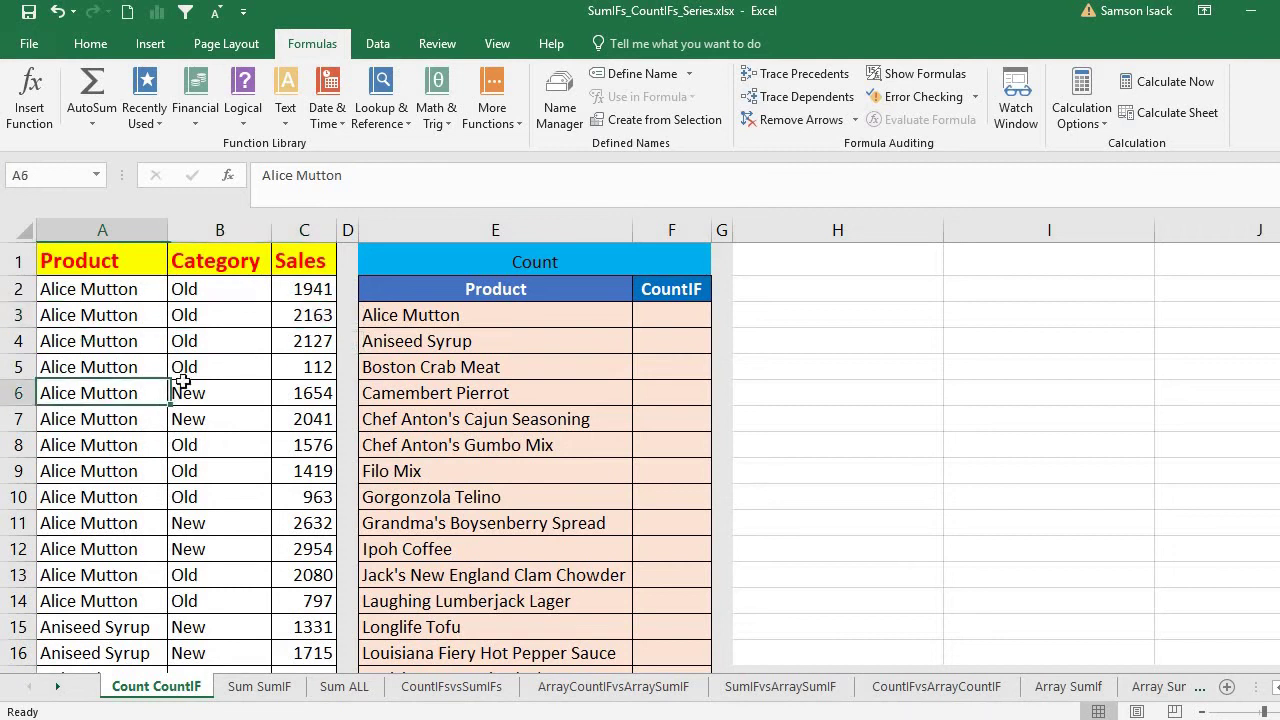
pyautogui.moveTo(183, 383); pyautogui.dragTo(200, 390)
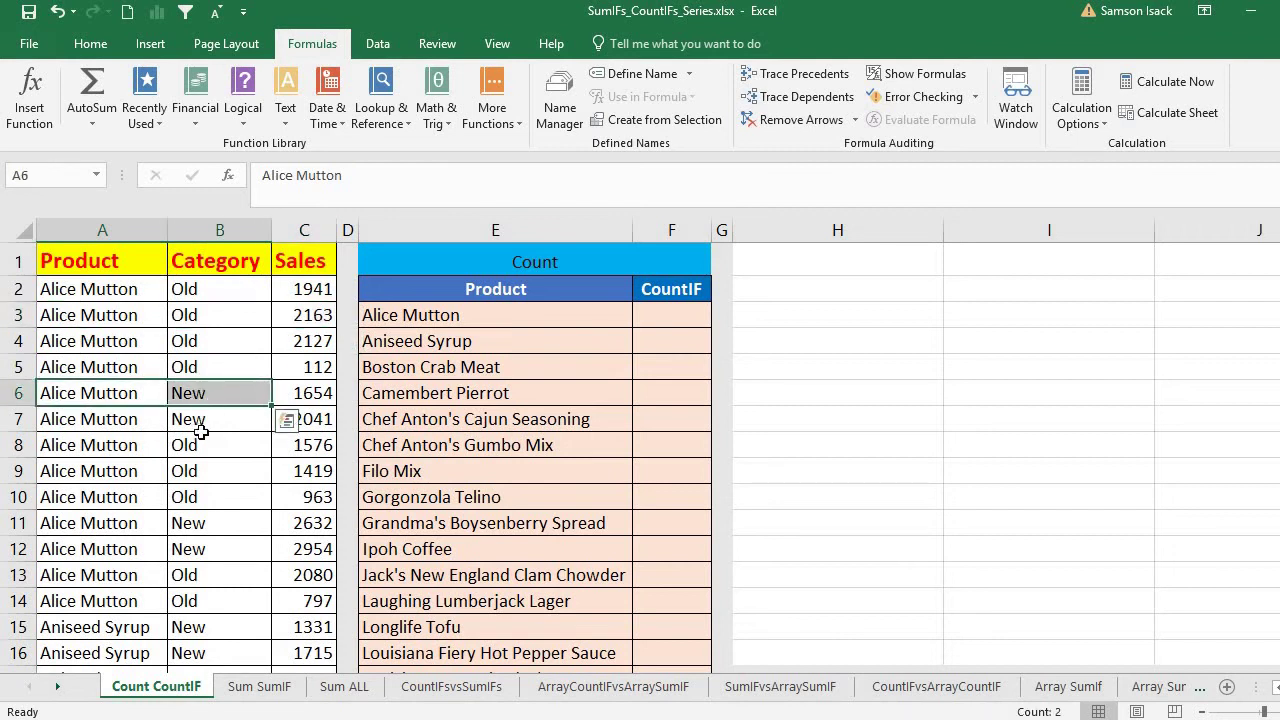
pyautogui.click(116, 316)
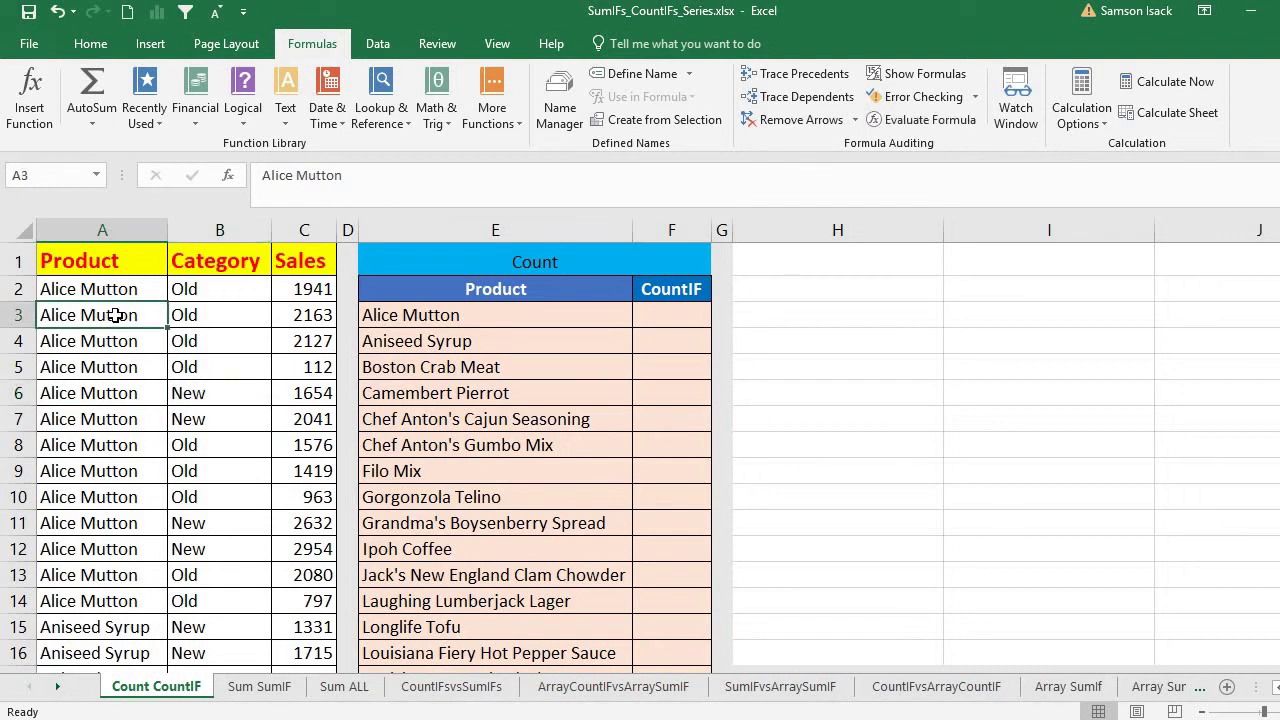
pyautogui.hotkey('ctrl', 'Down')
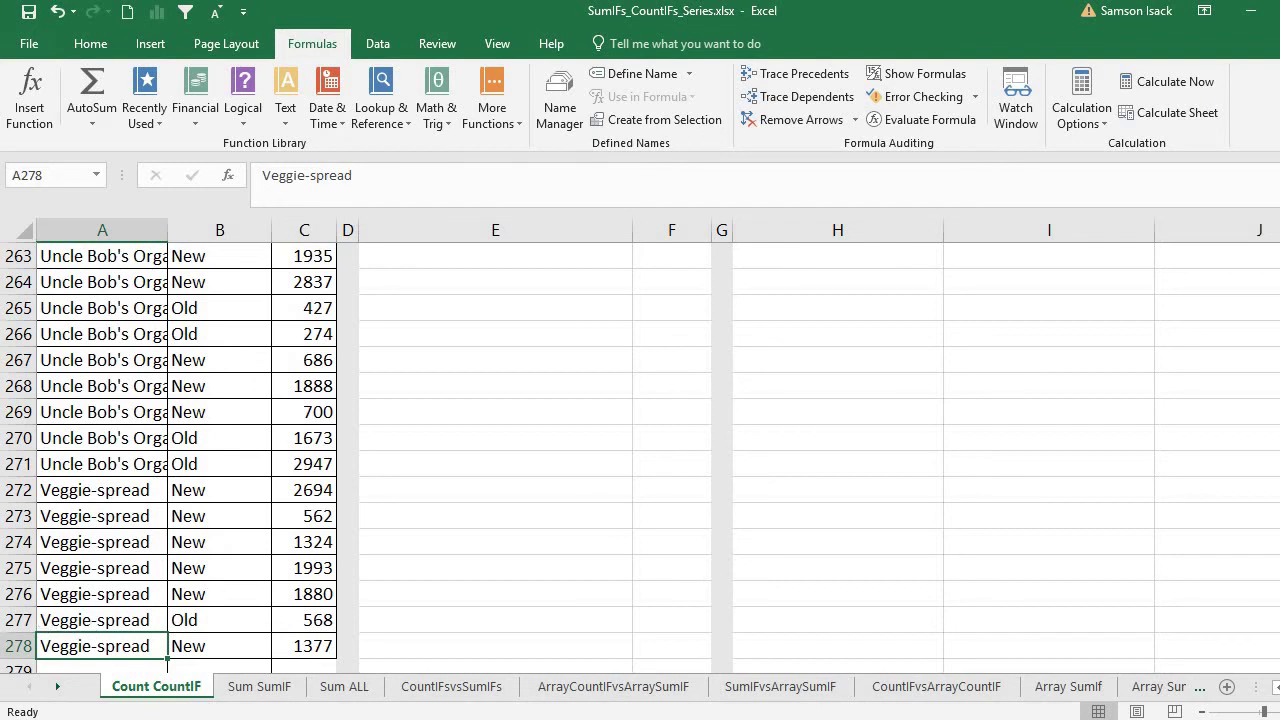
pyautogui.scroll(20, 658, 281)
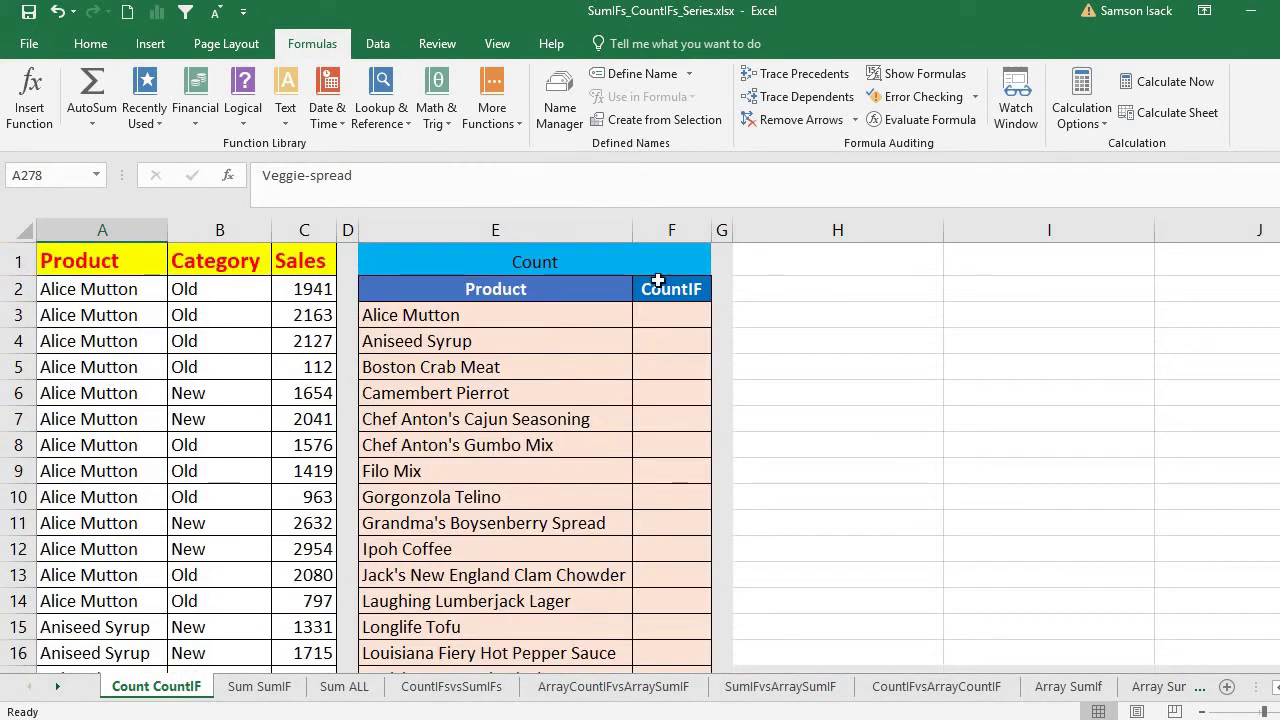
# - Separate the Count heading spanning E1:F1 into individual cells and select F1
pyautogui.click(646, 262)
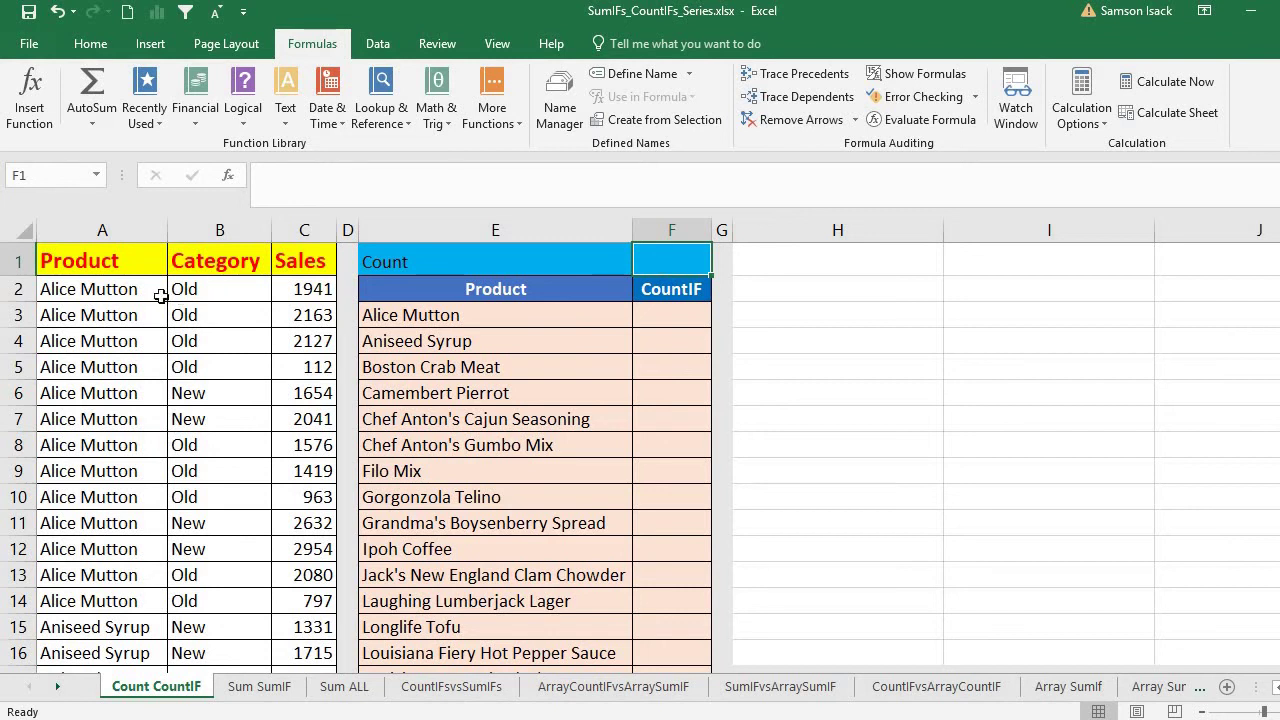
pyautogui.moveTo(137, 289); pyautogui.dragTo(325, 291)
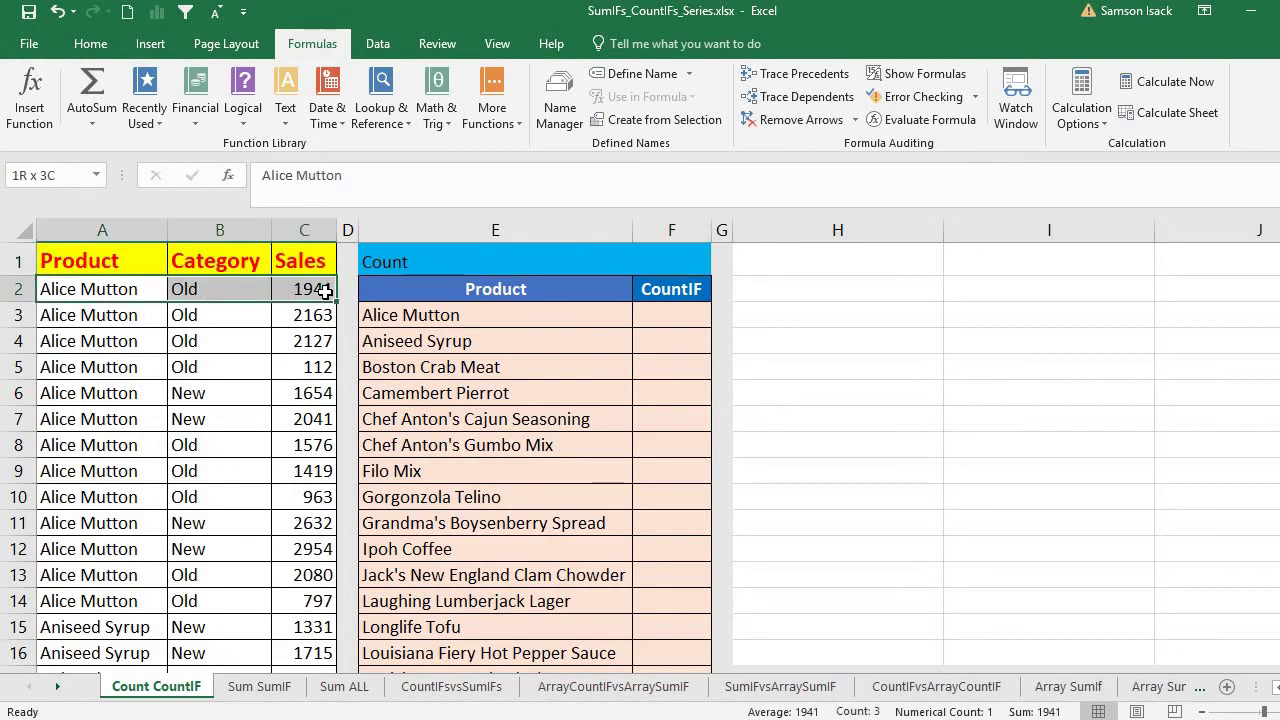
pyautogui.doubleClick(325, 291)
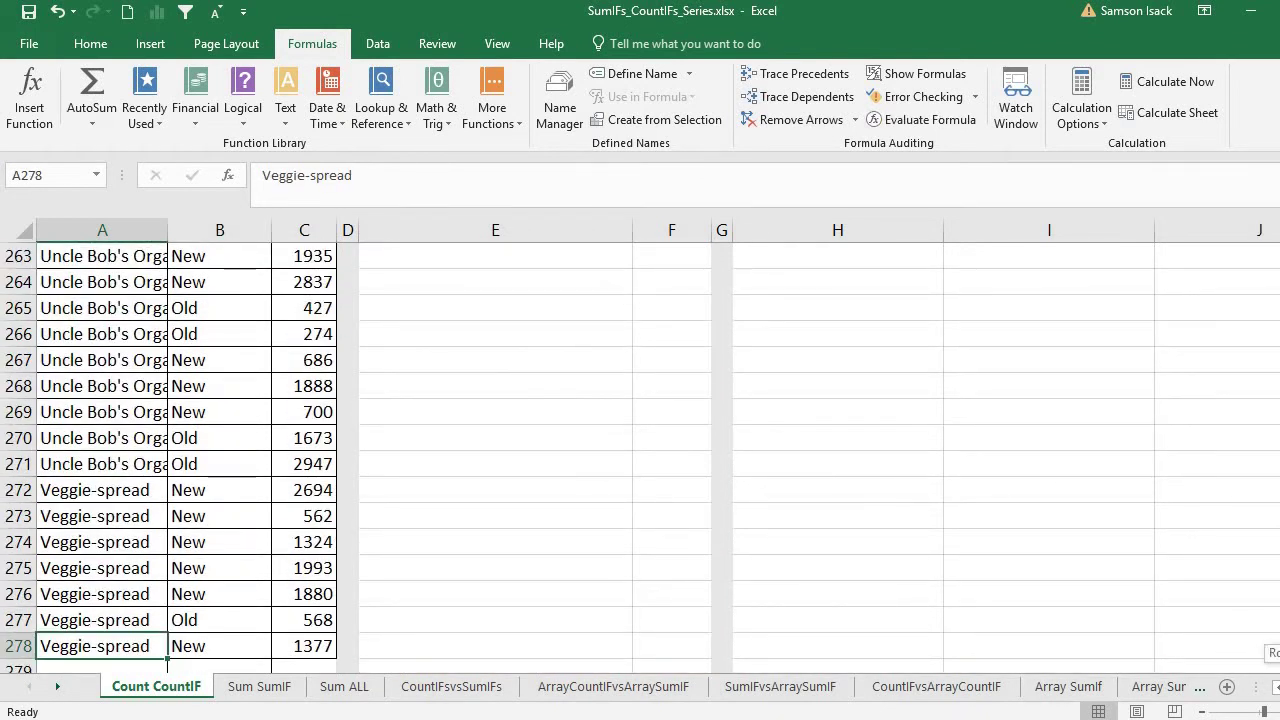
pyautogui.scroll(20, 130, 293)
# - Define the workbook-scope name Records for all the data rows in A2:C278
pyautogui.moveTo(130, 293); pyautogui.dragTo(307, 293)
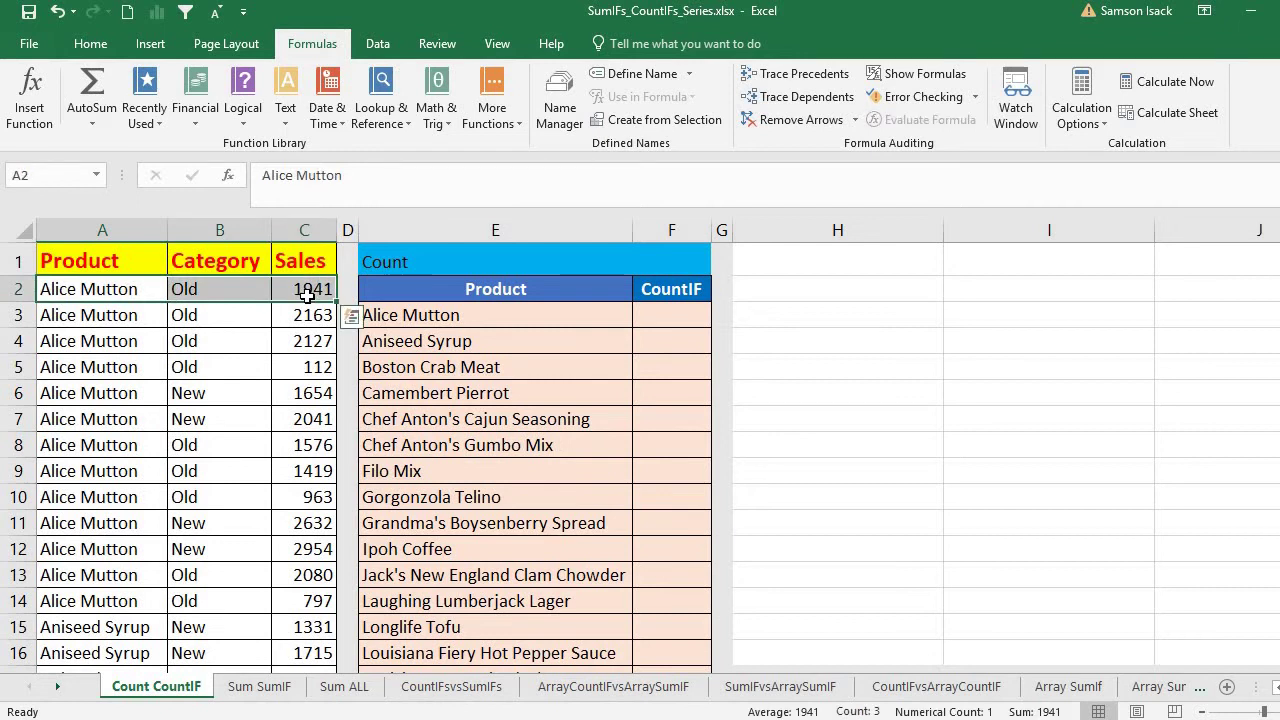
pyautogui.hotkey('ctrl', 'shift', 'Down')
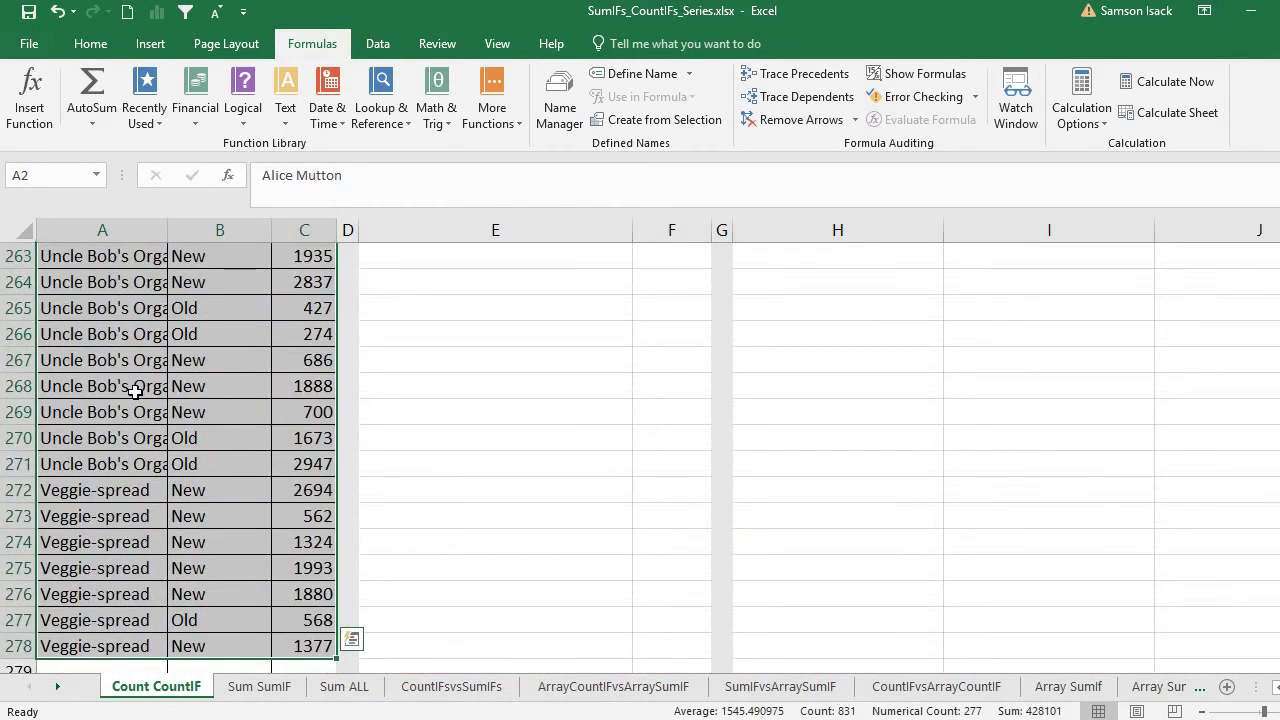
pyautogui.rightClick(137, 398)
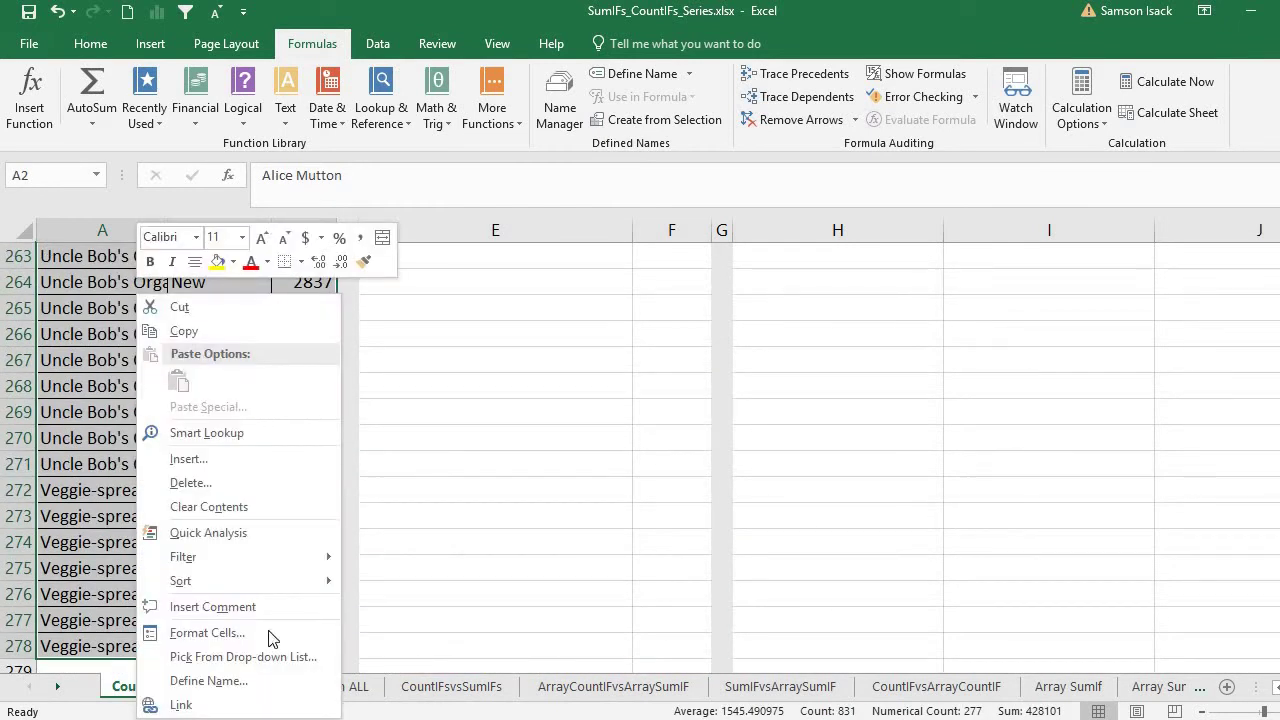
pyautogui.click(257, 681)
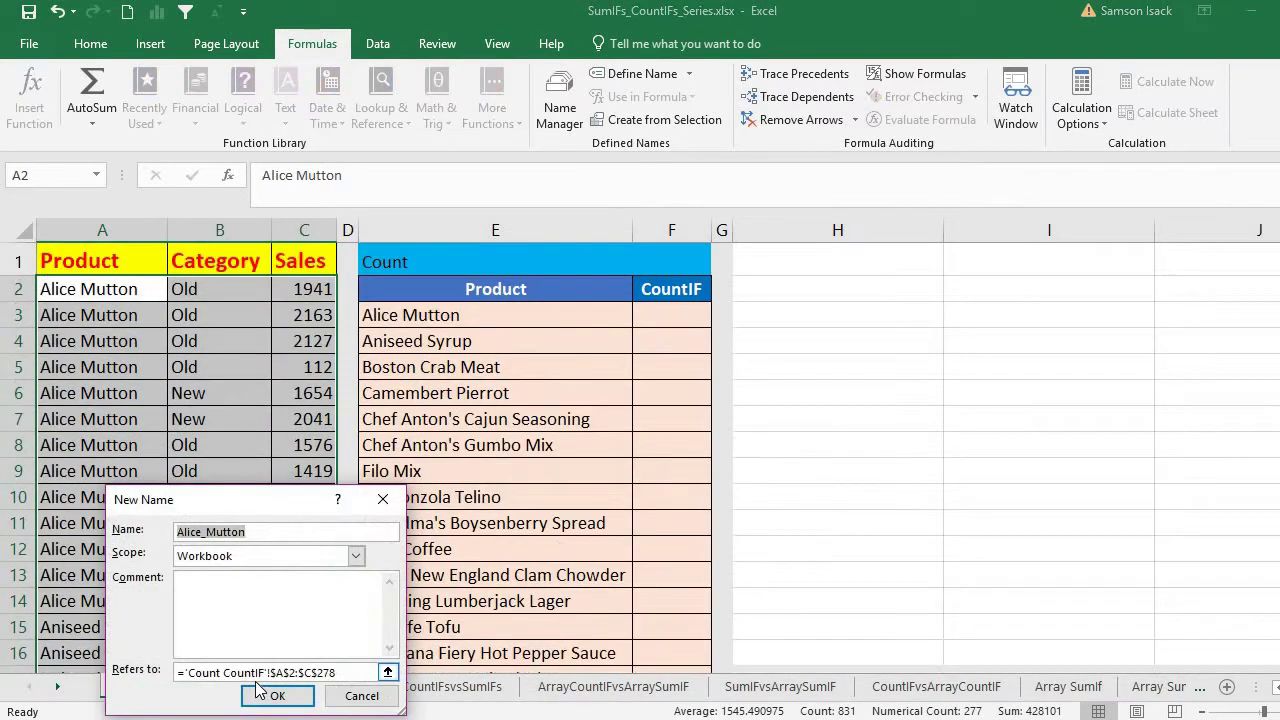
pyautogui.write('Reco')
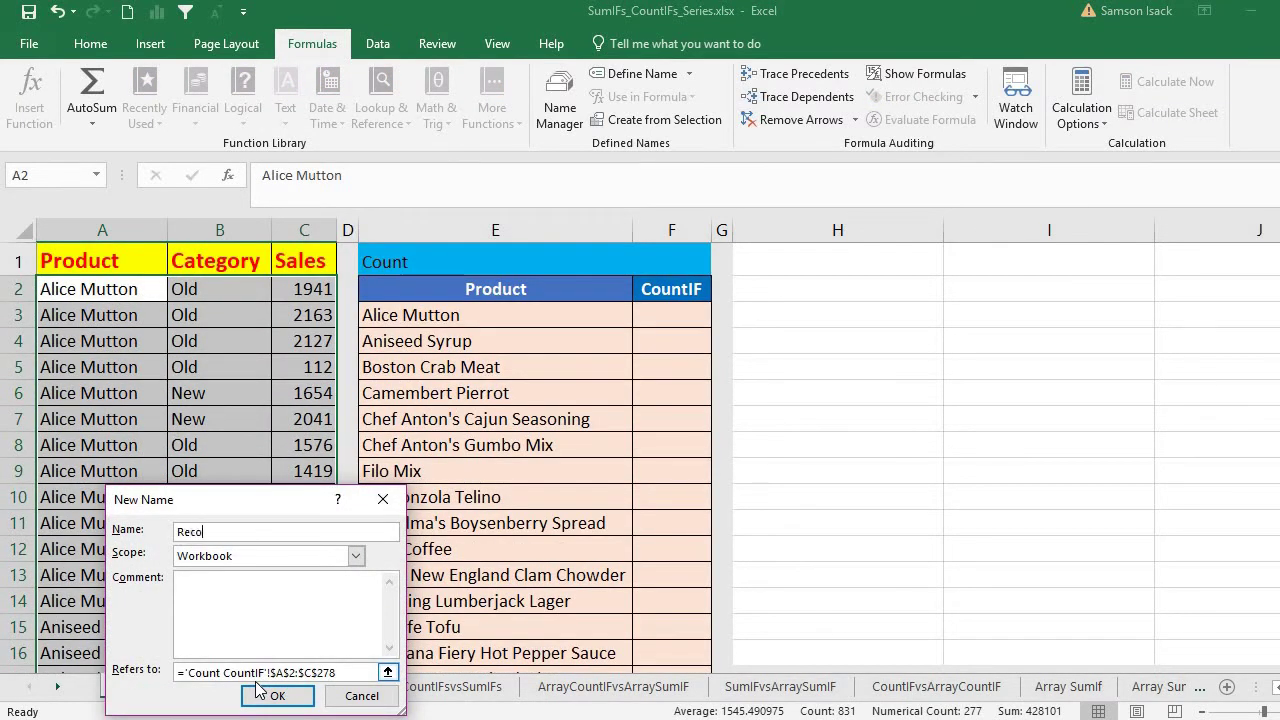
pyautogui.write('rds')
pyautogui.press('Return')
# - Define the workbook-scope name Product_List for the product entries in A2:A278
pyautogui.click(89, 289)
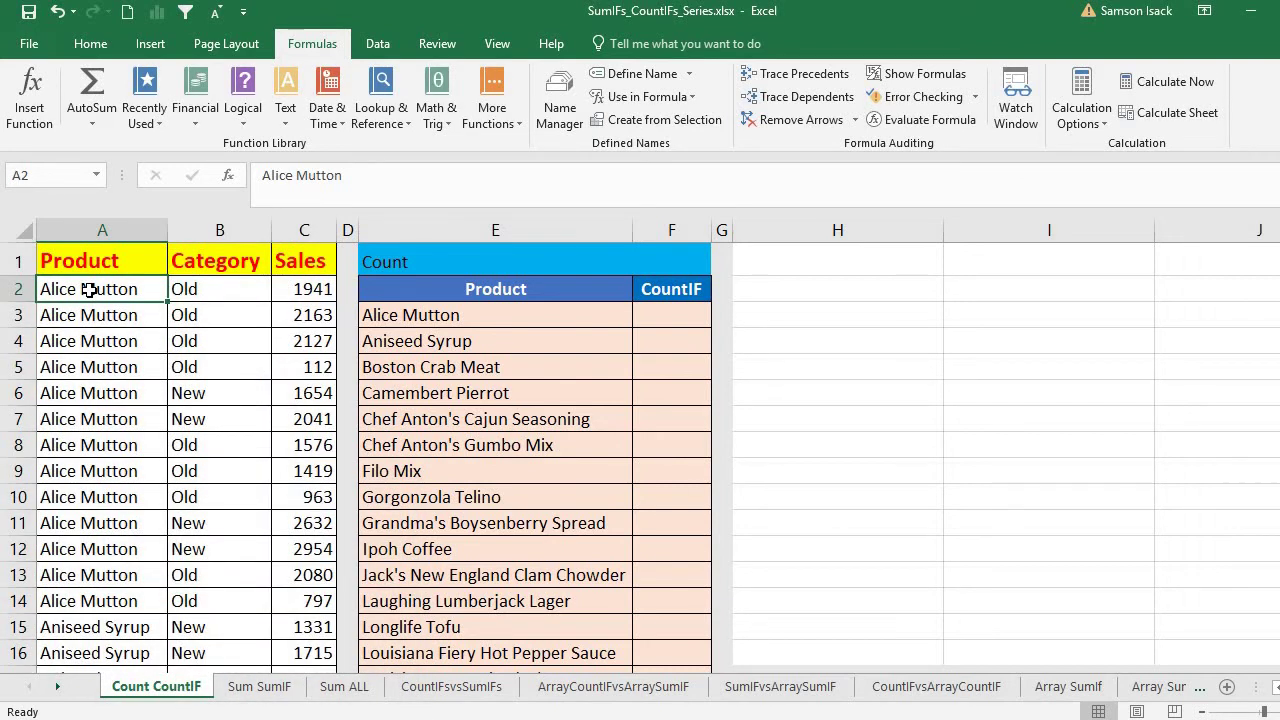
pyautogui.hotkey('ctrl', 'shift', 'Down')
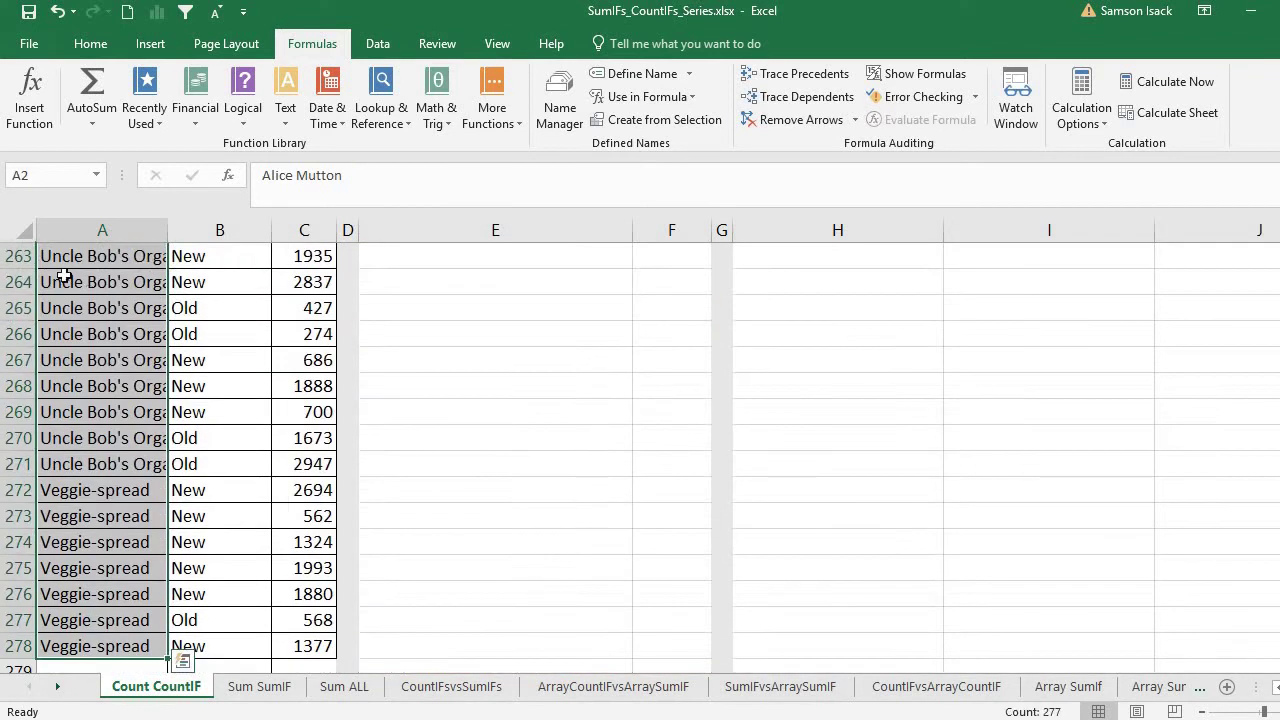
pyautogui.rightClick(133, 312)
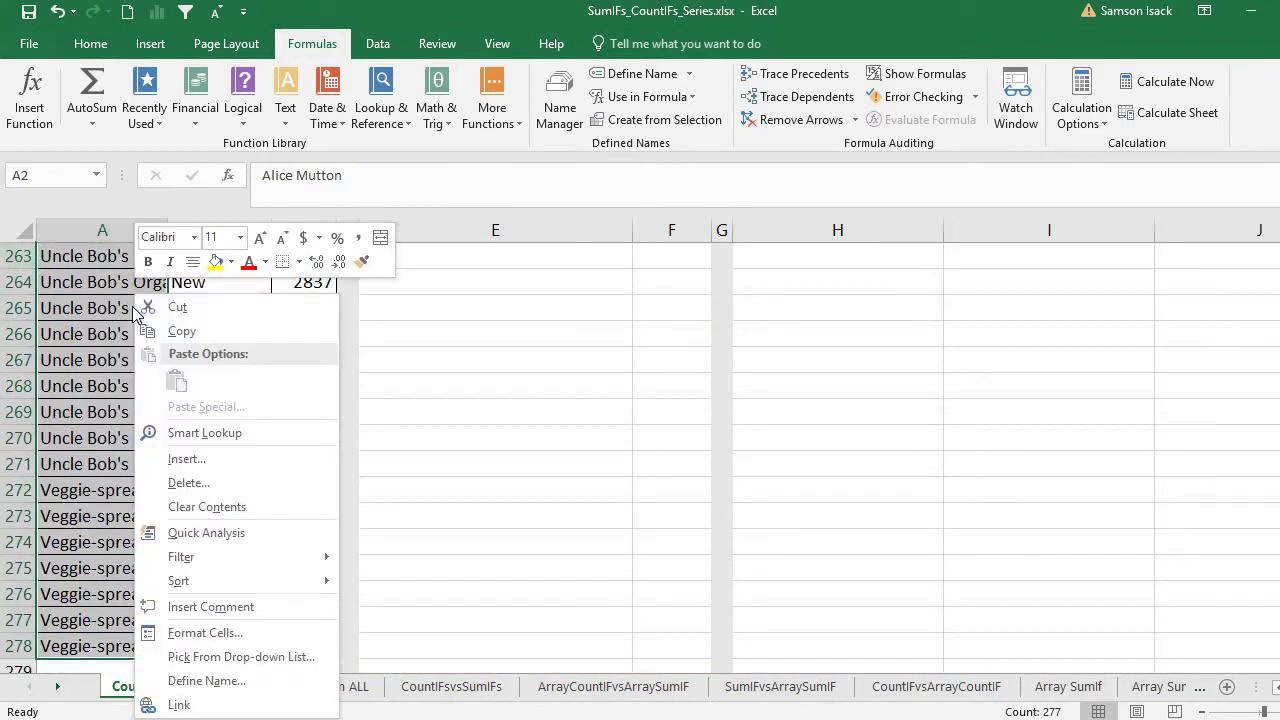
pyautogui.click(206, 680)
pyautogui.write('Product_')
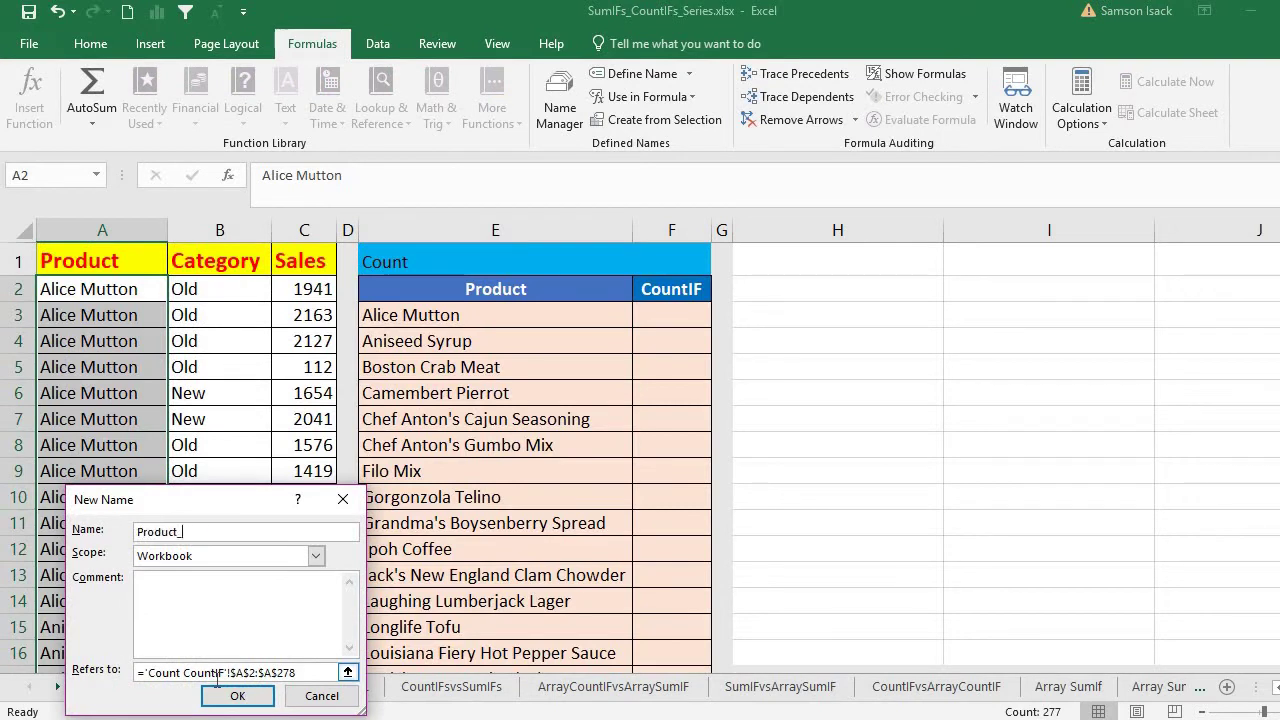
pyautogui.write('List')
pyautogui.click(237, 696)
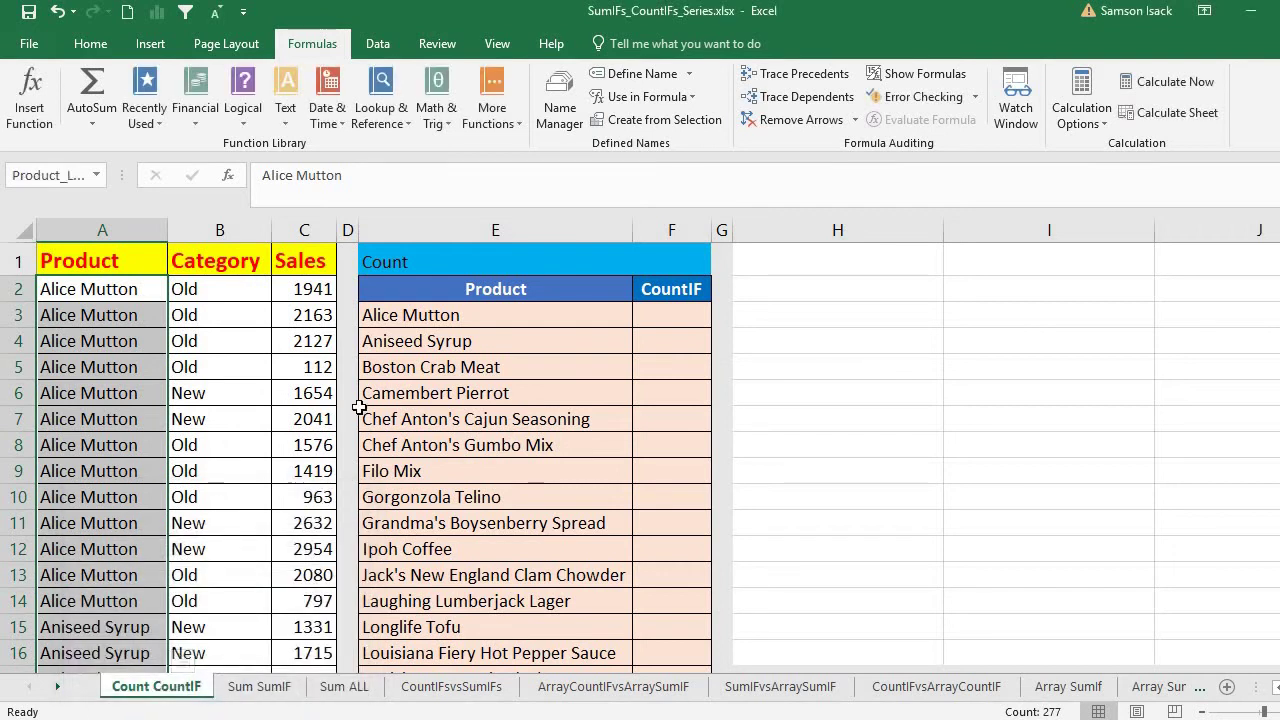
# - Enter the formula =COUNT(Records) in cell F1 beside the Count label
pyautogui.click(647, 256)
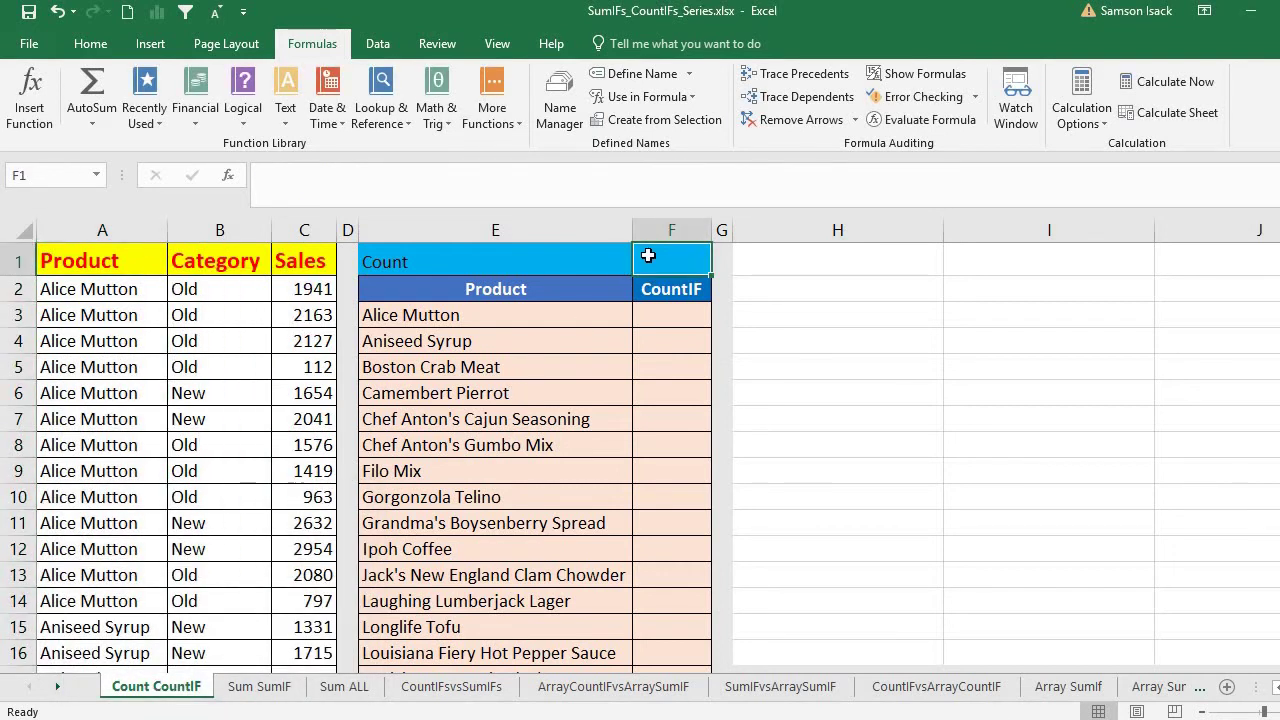
pyautogui.write('=')
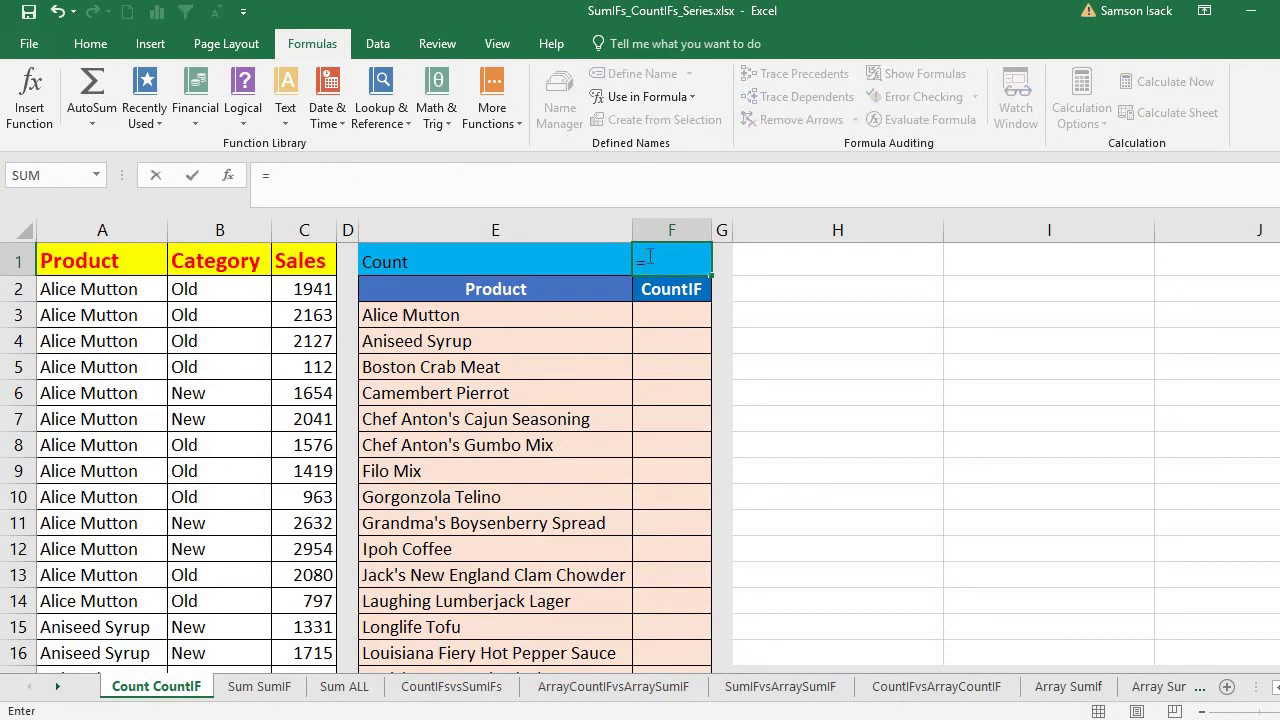
pyautogui.write('Count')
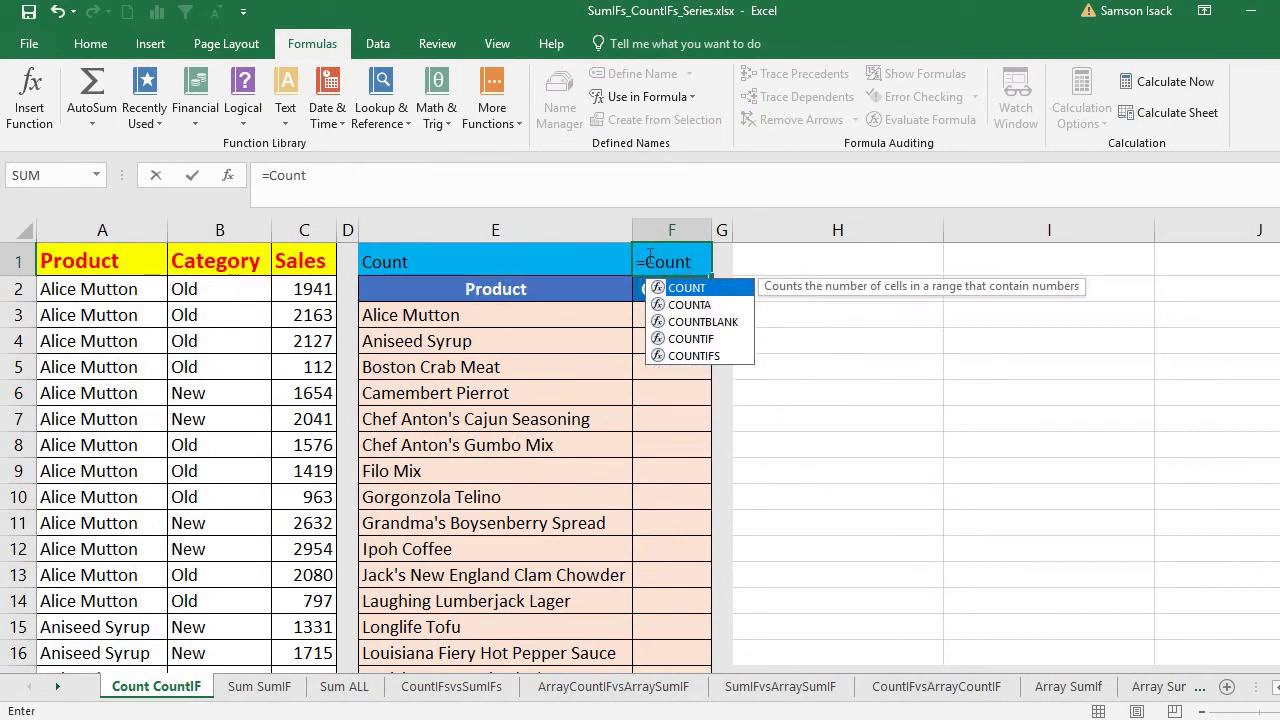
pyautogui.write('(')
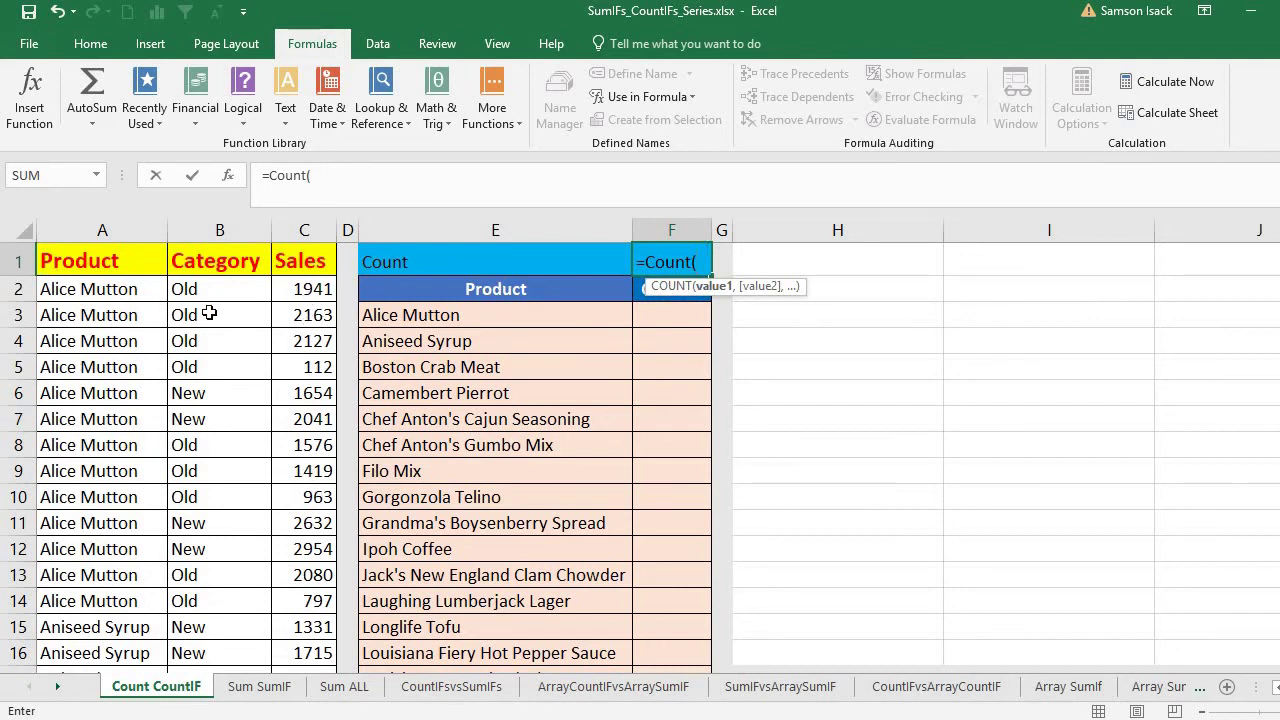
pyautogui.write('Re')
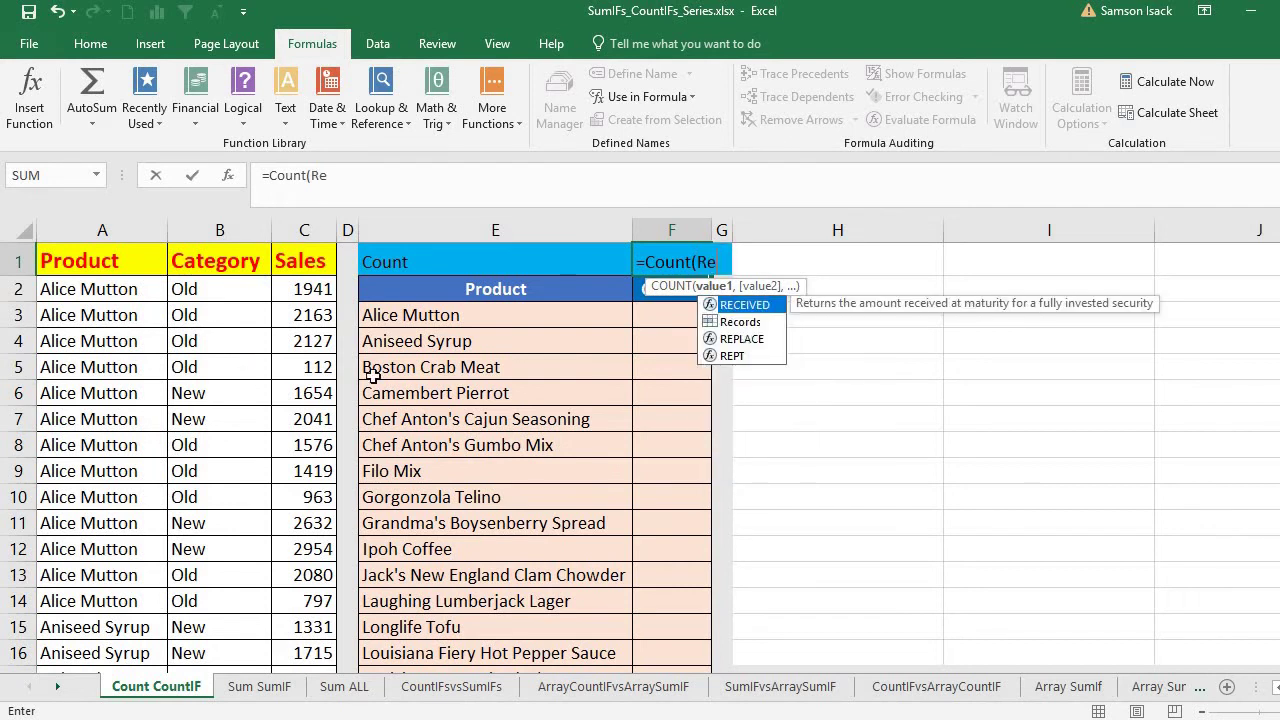
pyautogui.click(755, 325)
pyautogui.doubleClick(755, 325)
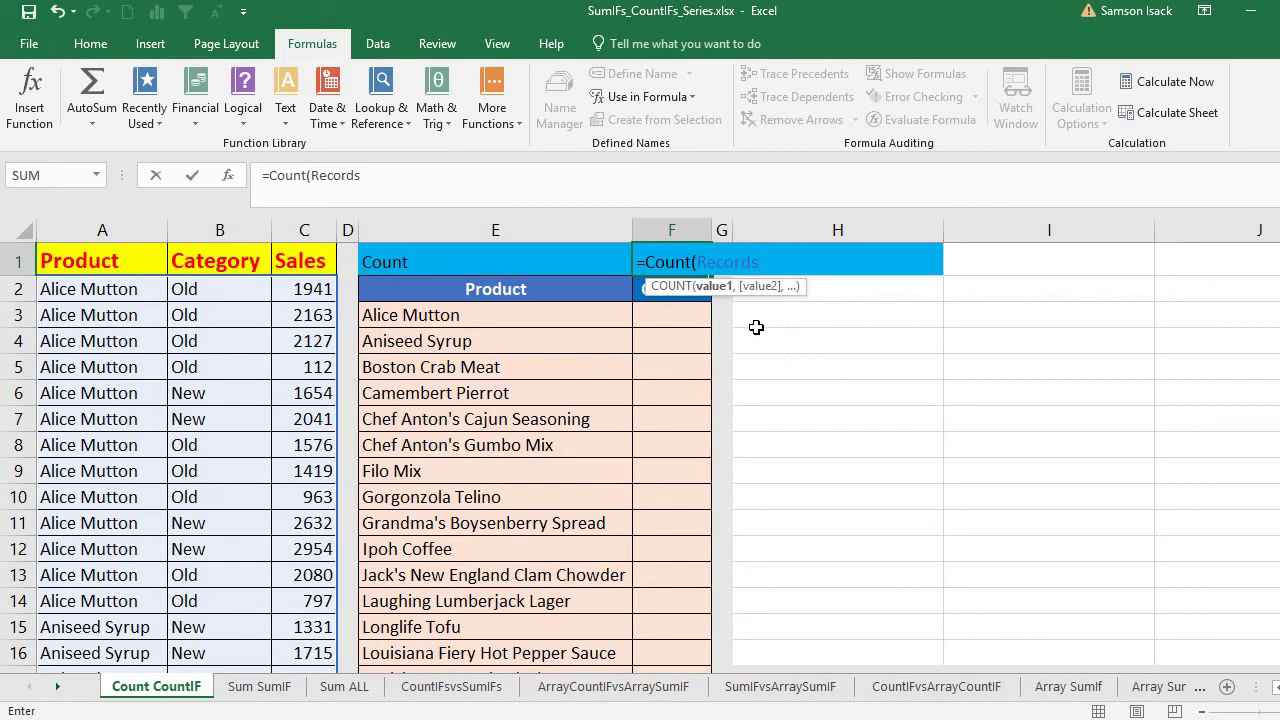
pyautogui.write(')')
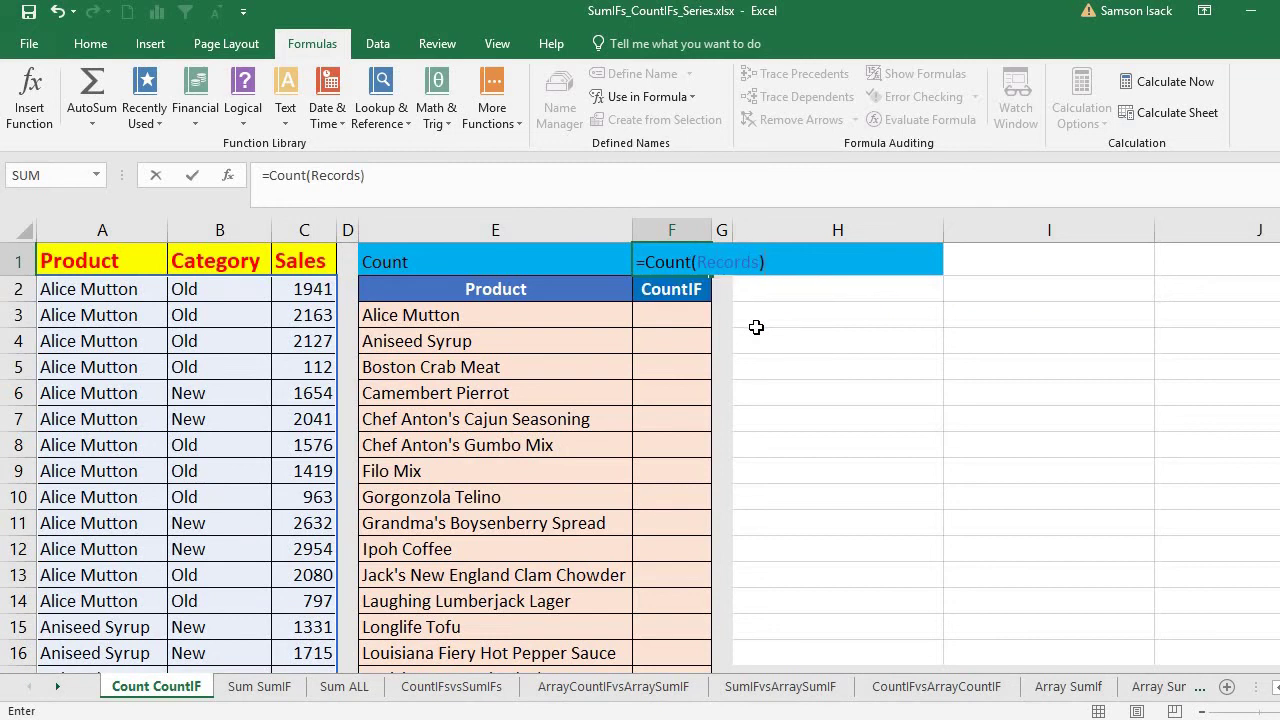
pyautogui.press('Return')
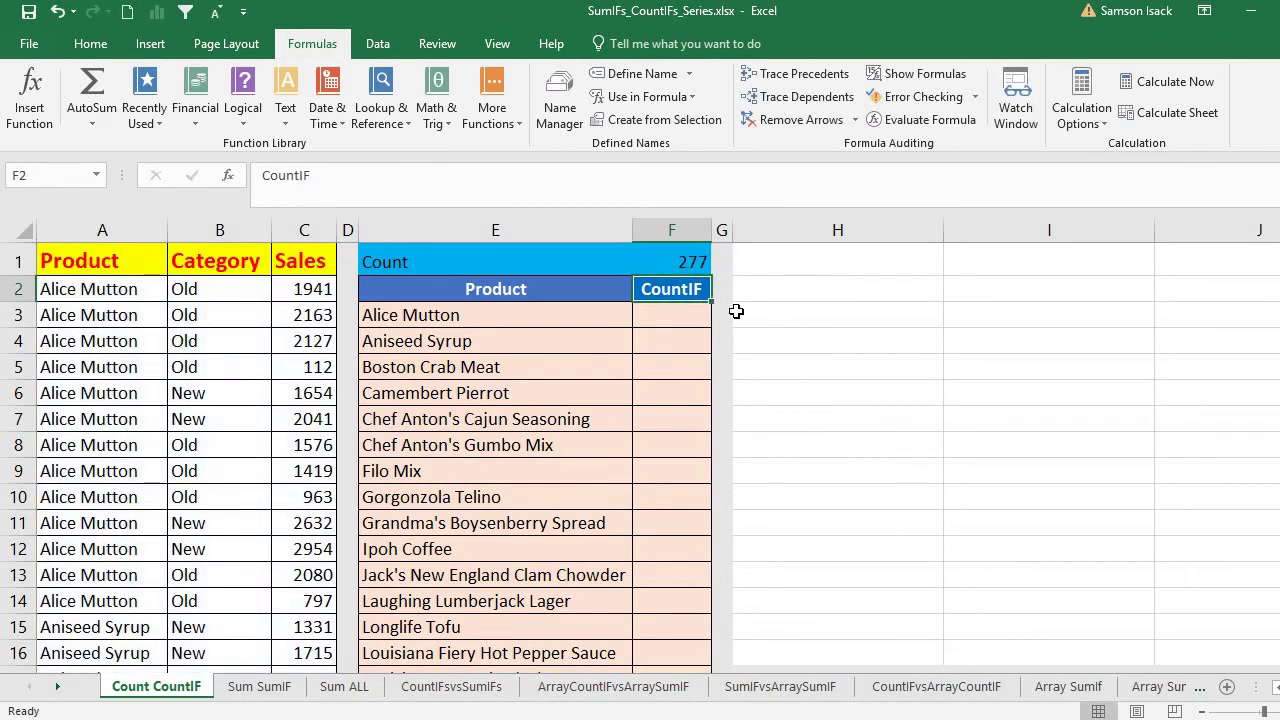
# - Re-enter the COUNT formula in F1, picking the data range A2:C278 on the sheet as its argument
pyautogui.click(678, 254)
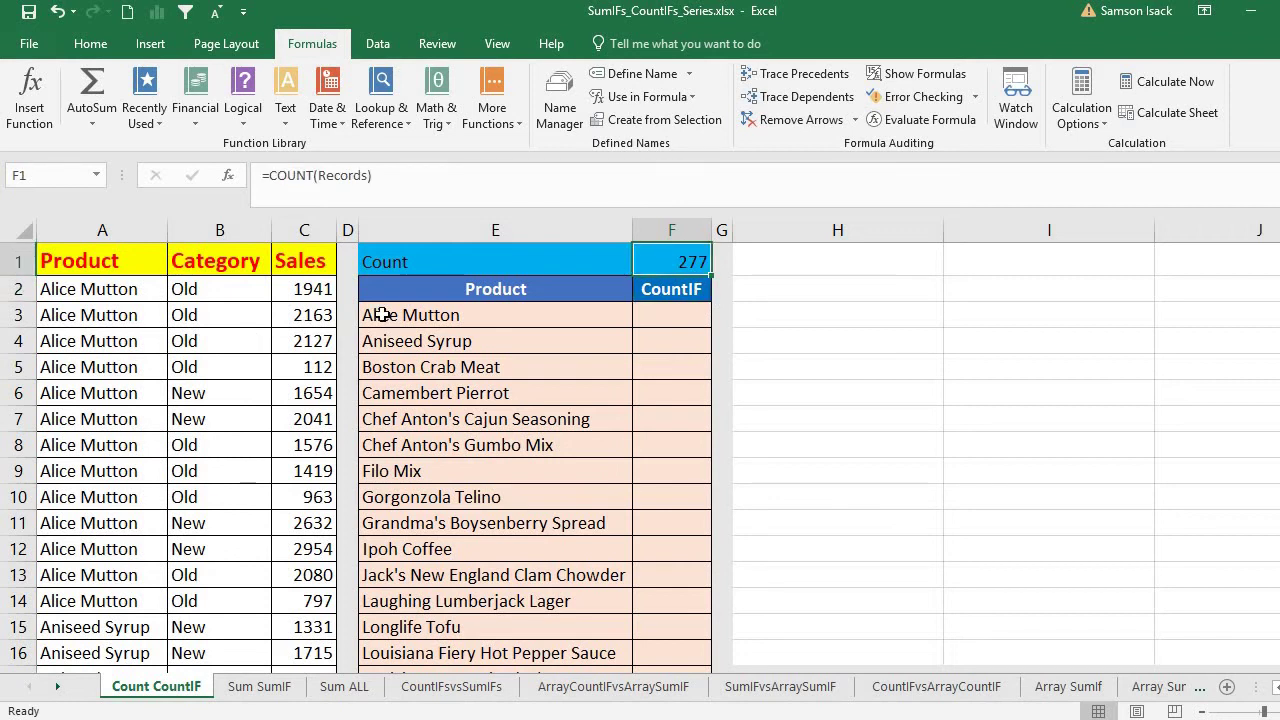
pyautogui.write('=CO')
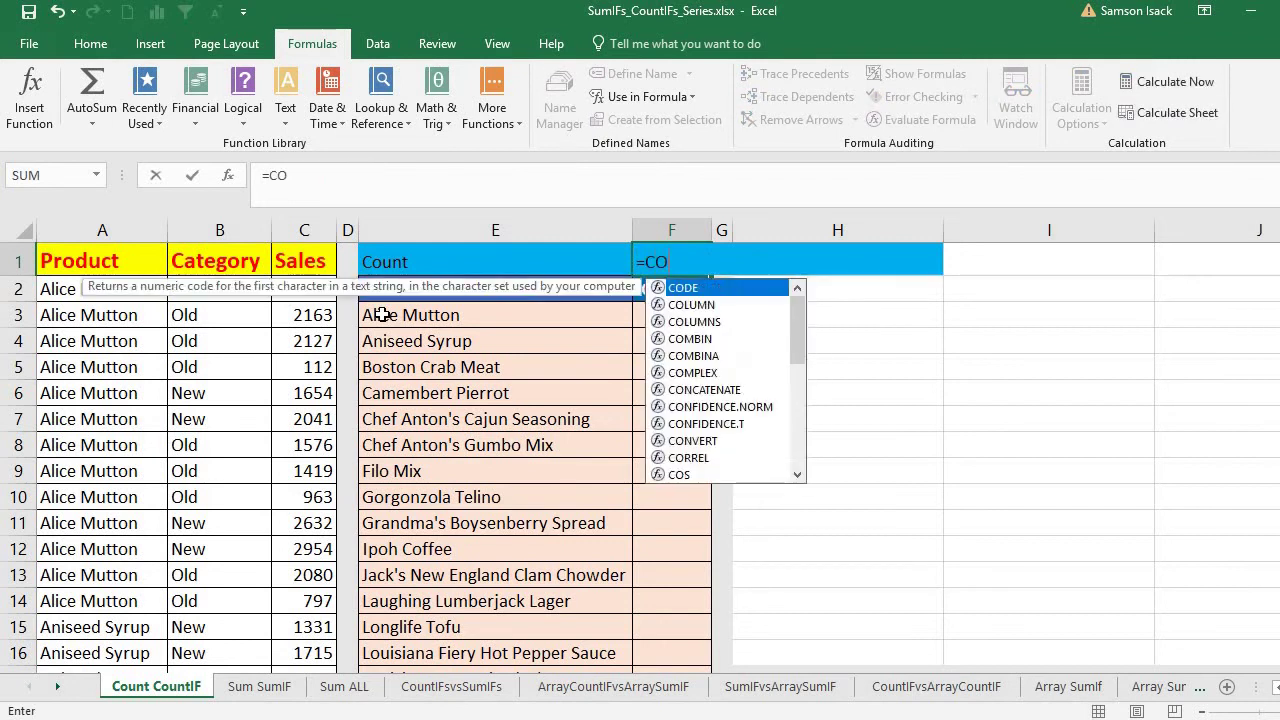
pyautogui.write('UNT(')
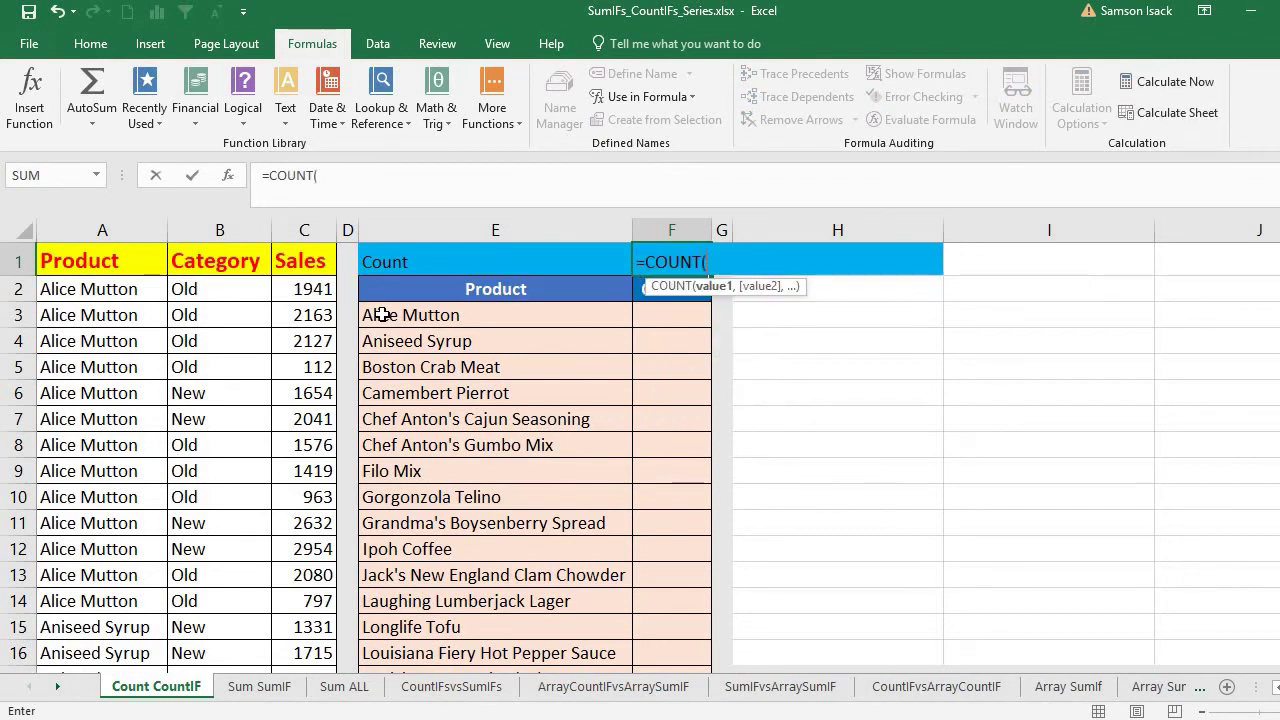
pyautogui.click(134, 291)
pyautogui.moveTo(260, 296); pyautogui.dragTo(294, 700)
pyautogui.hotkey('ctrl', 'shift', 'Down')
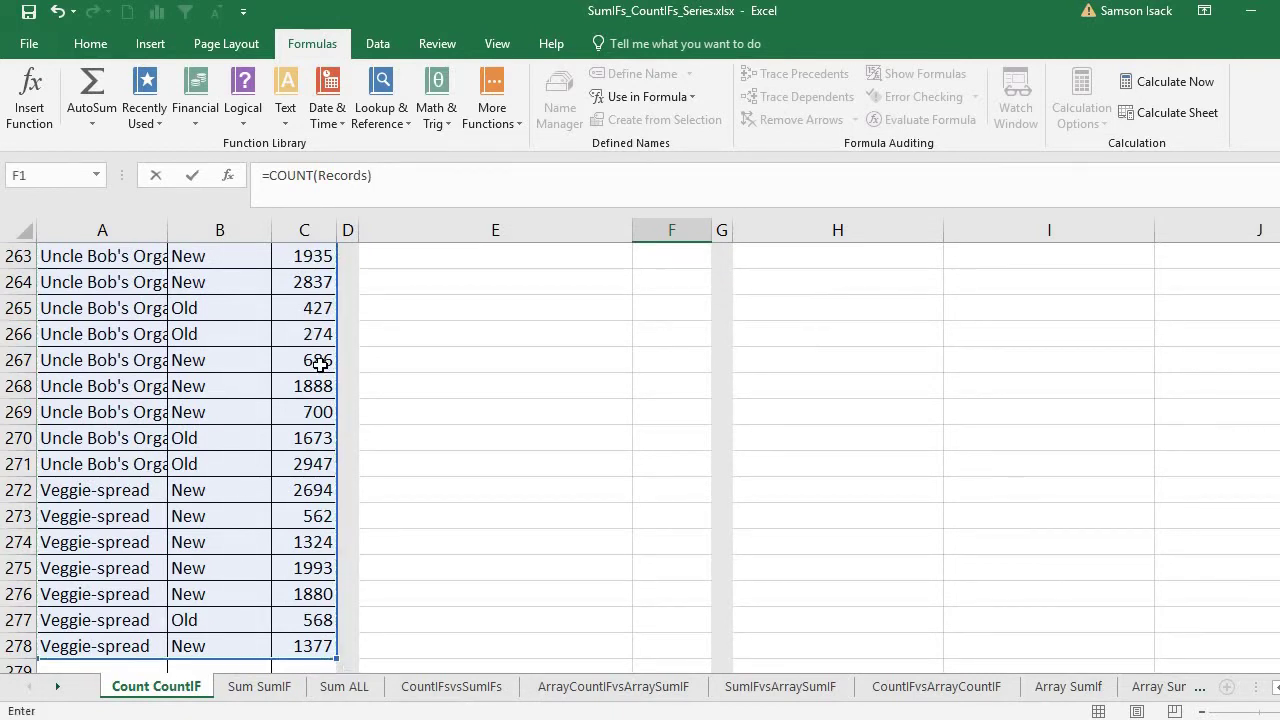
pyautogui.press('Escape')
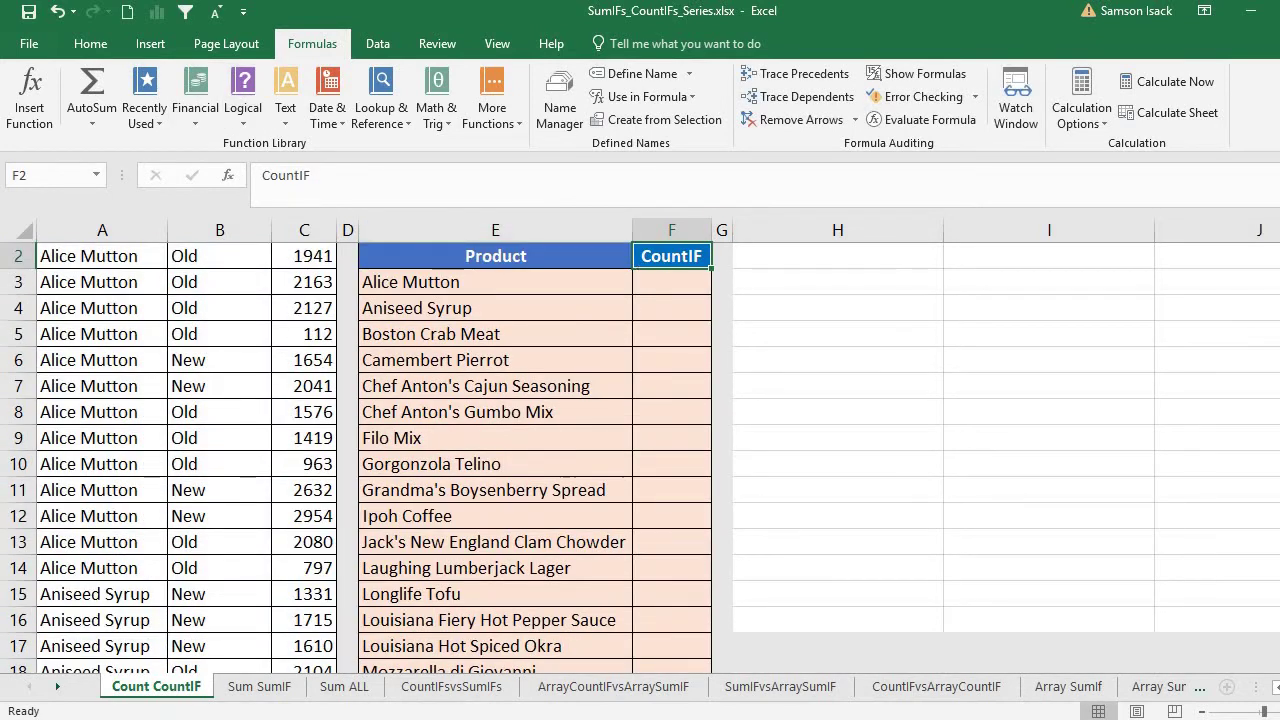
# - Review the COUNT formula in F1, the CountIF heading in F2 and the Alice Mutton entries in A2:A14
pyautogui.scroll(1, 640, 450)
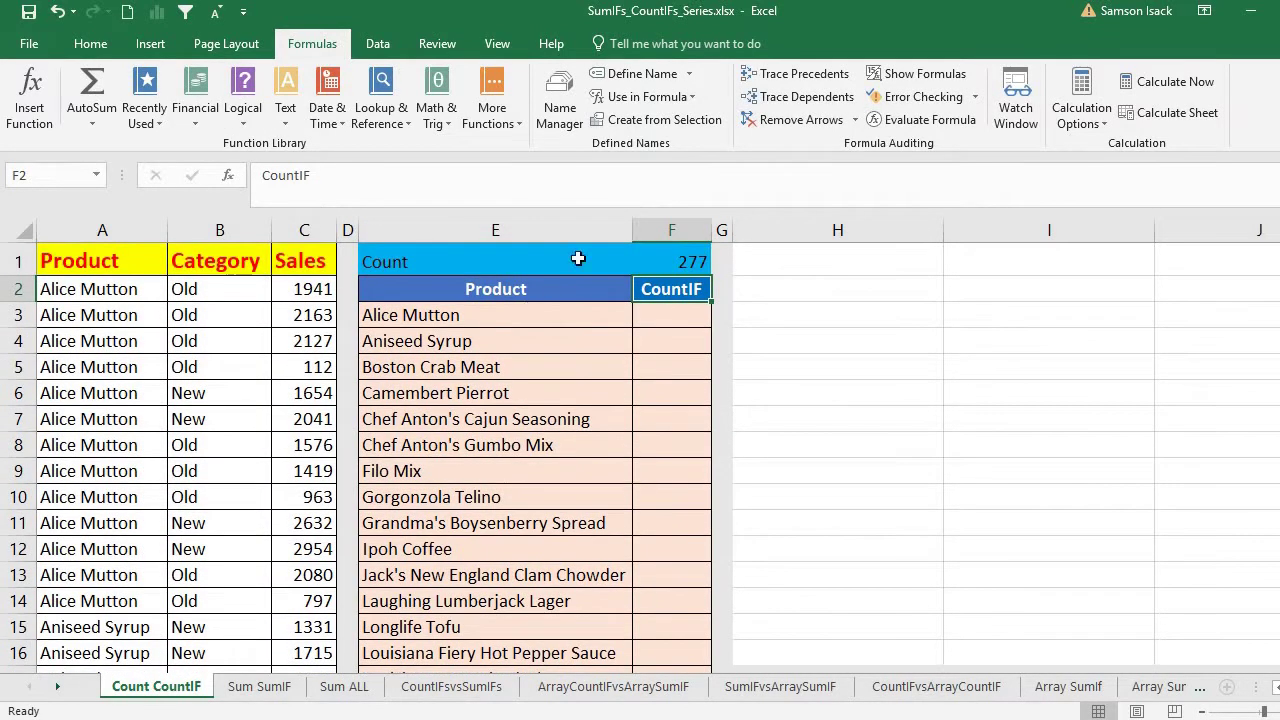
pyautogui.click(668, 259)
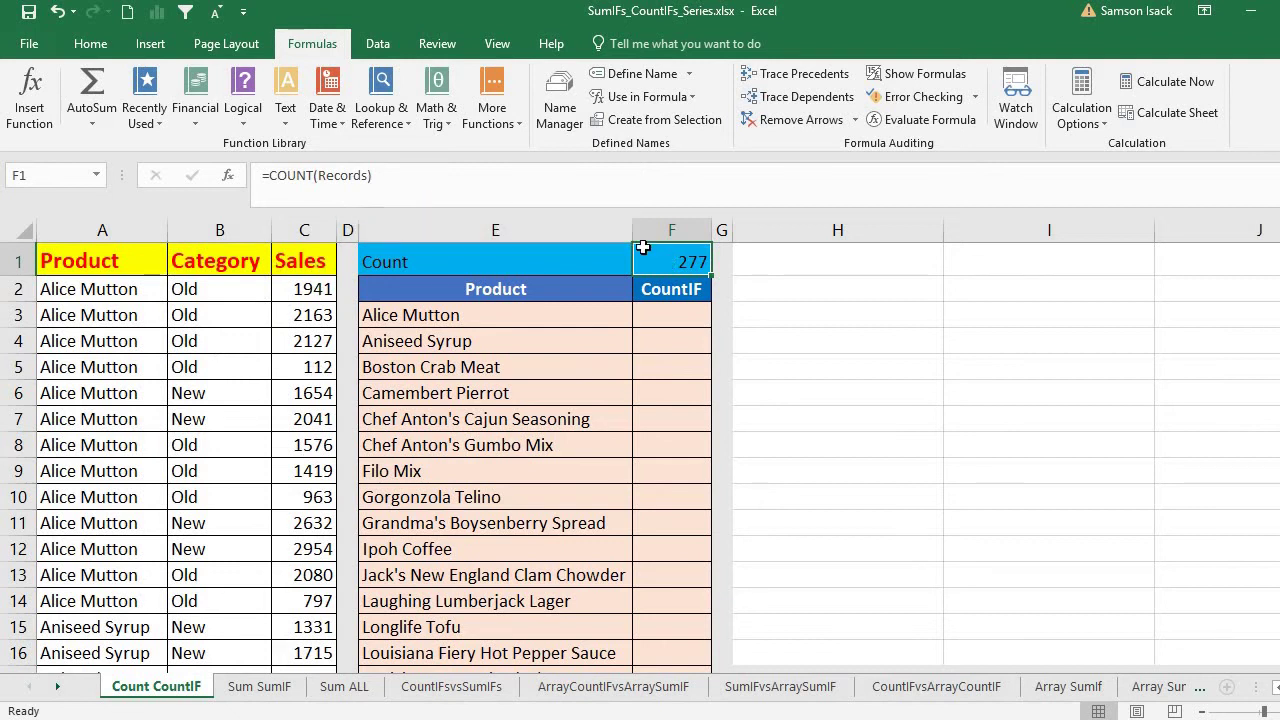
pyautogui.click(662, 317)
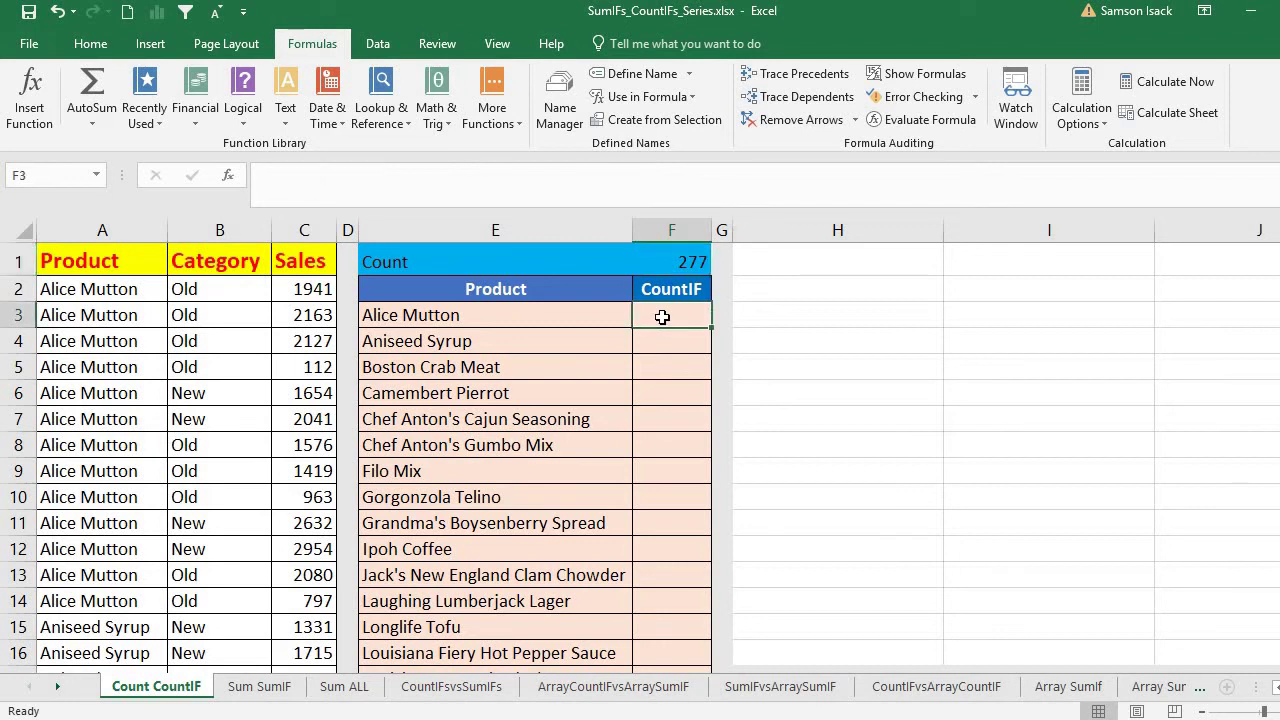
pyautogui.click(684, 257)
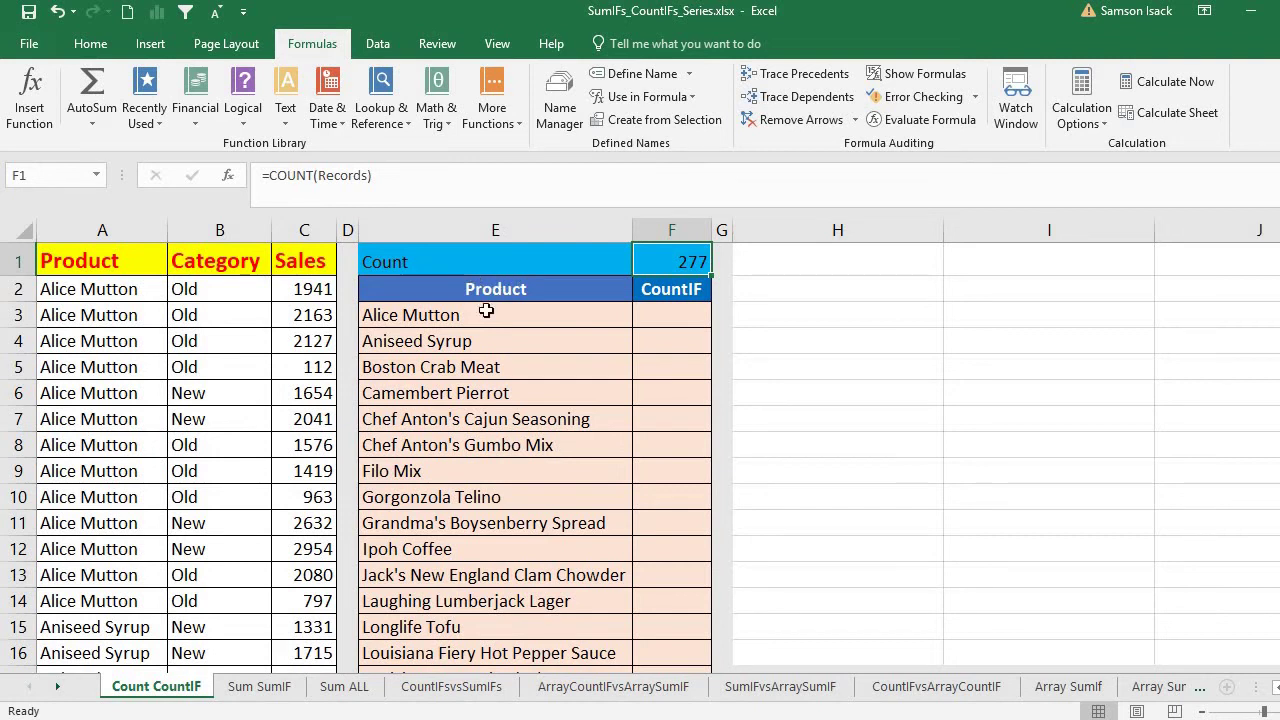
pyautogui.click(673, 317)
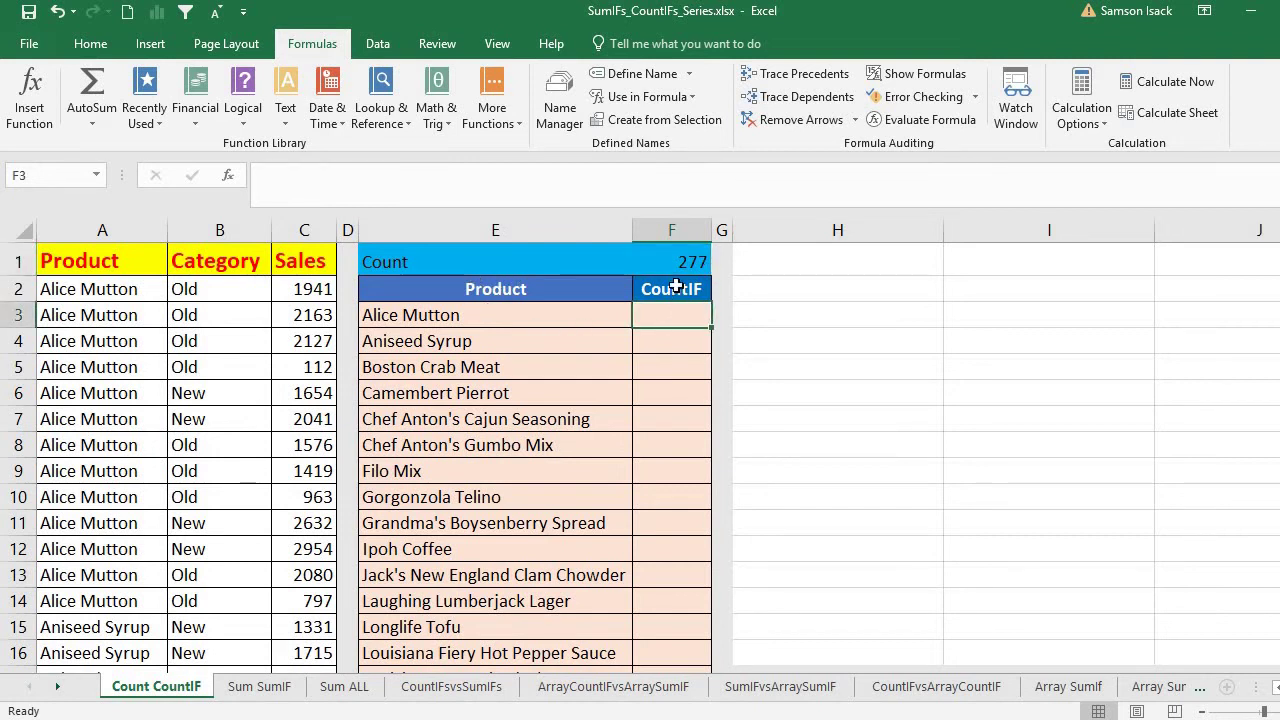
pyautogui.click(671, 289)
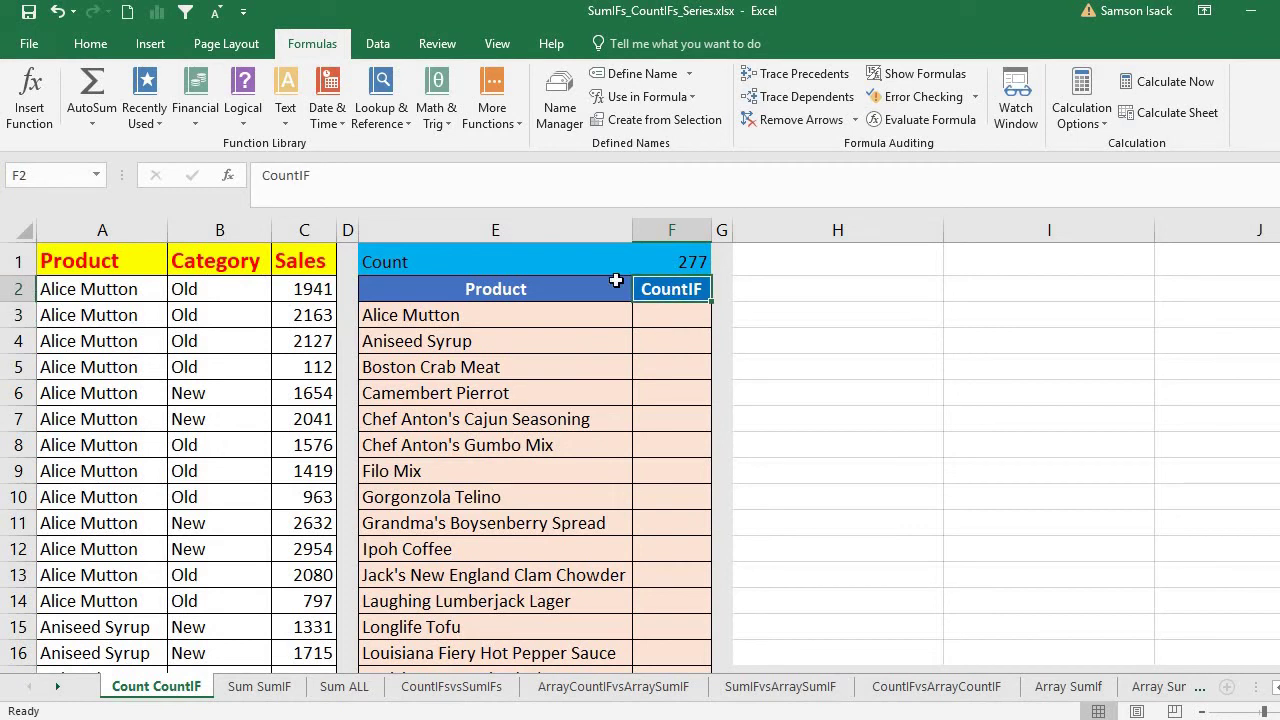
pyautogui.click(330, 176)
pyautogui.moveTo(300, 176); pyautogui.dragTo(311, 177)
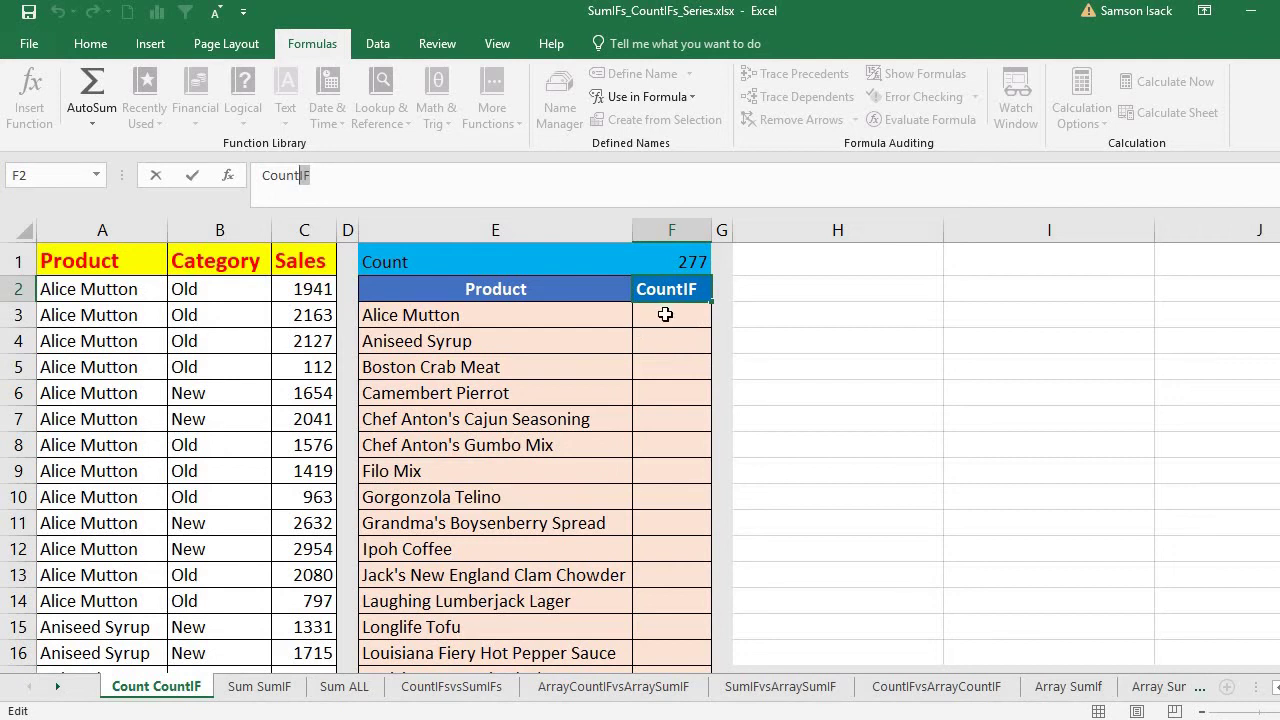
pyautogui.press('Return')
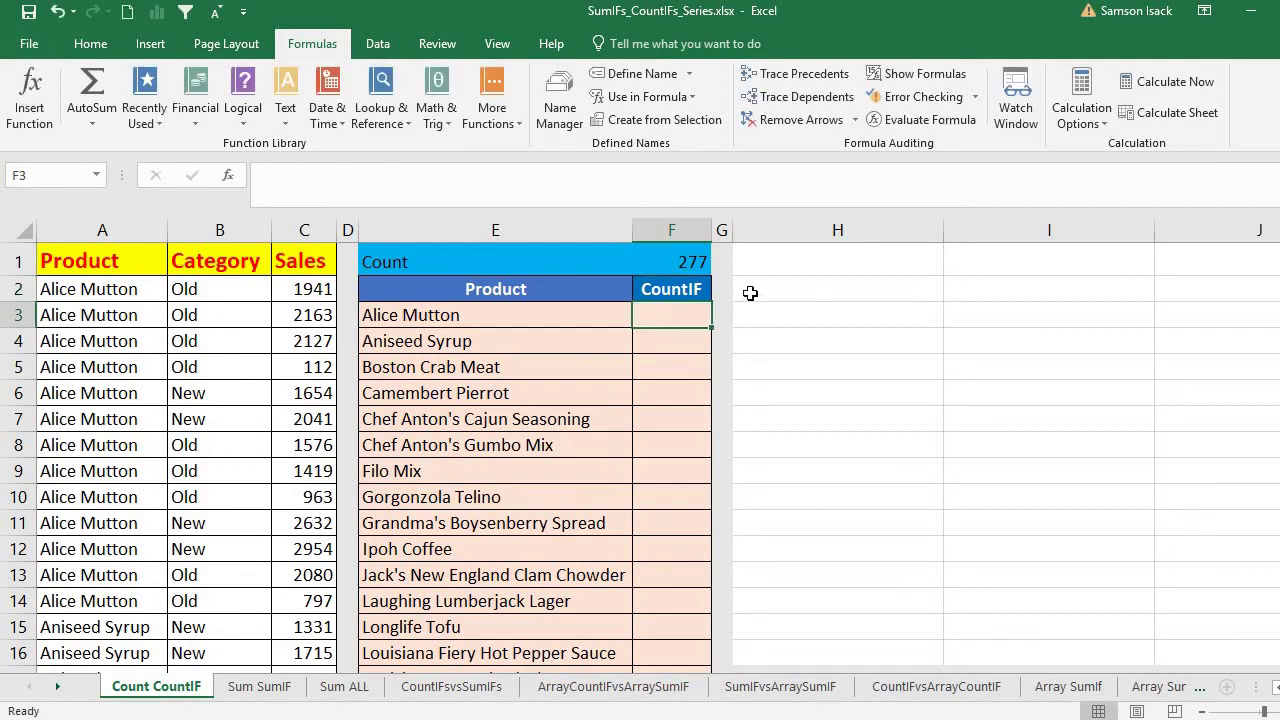
pyautogui.click(690, 292)
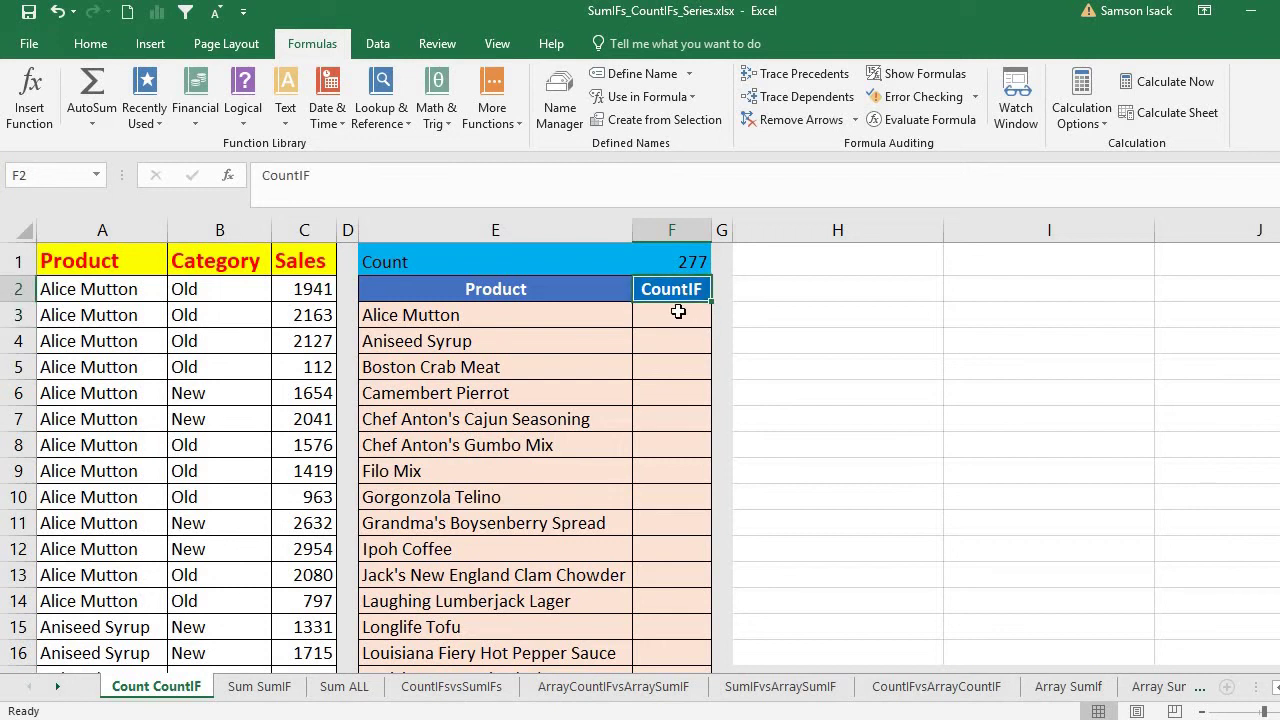
pyautogui.click(678, 312)
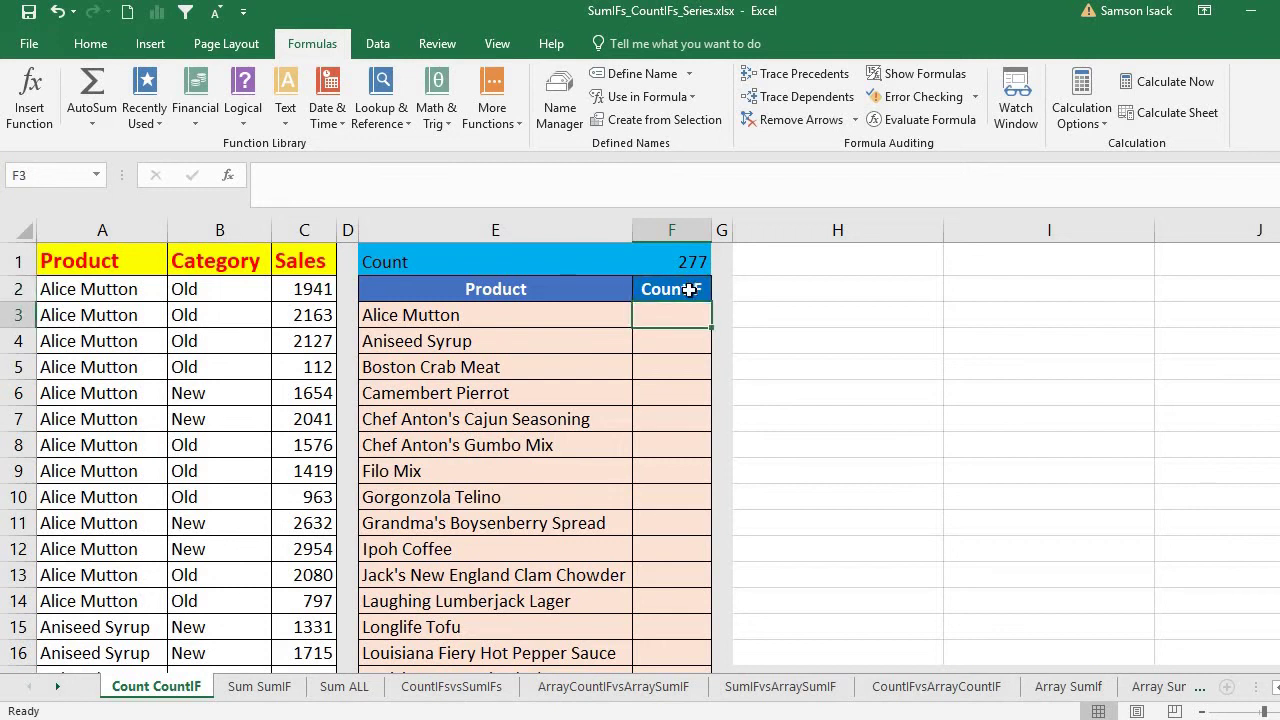
pyautogui.click(686, 290)
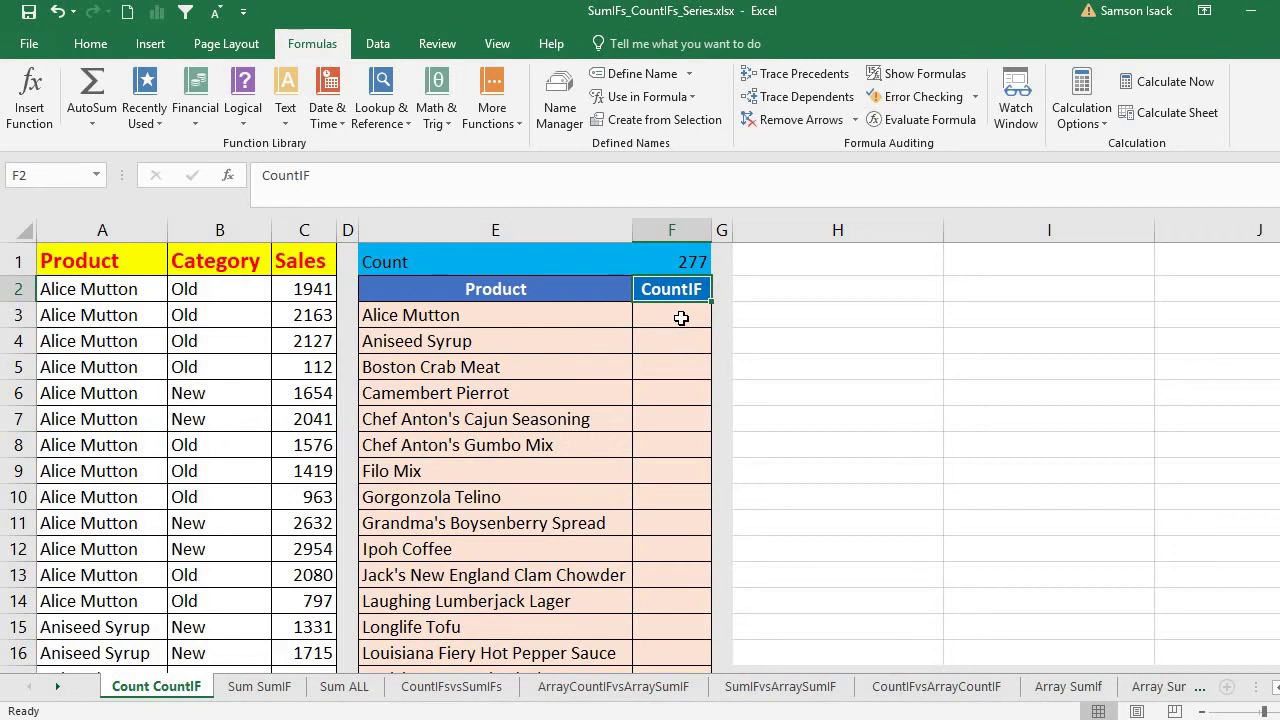
pyautogui.click(571, 314)
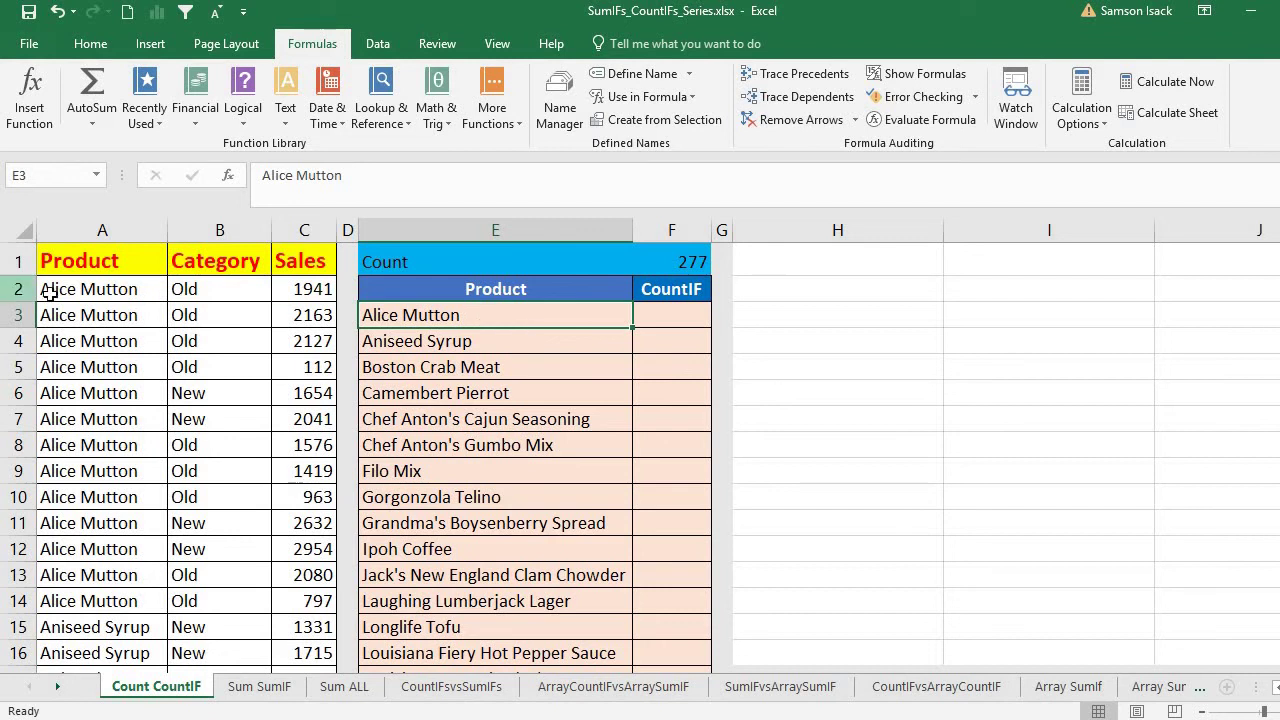
pyautogui.moveTo(63, 289); pyautogui.dragTo(80, 597)
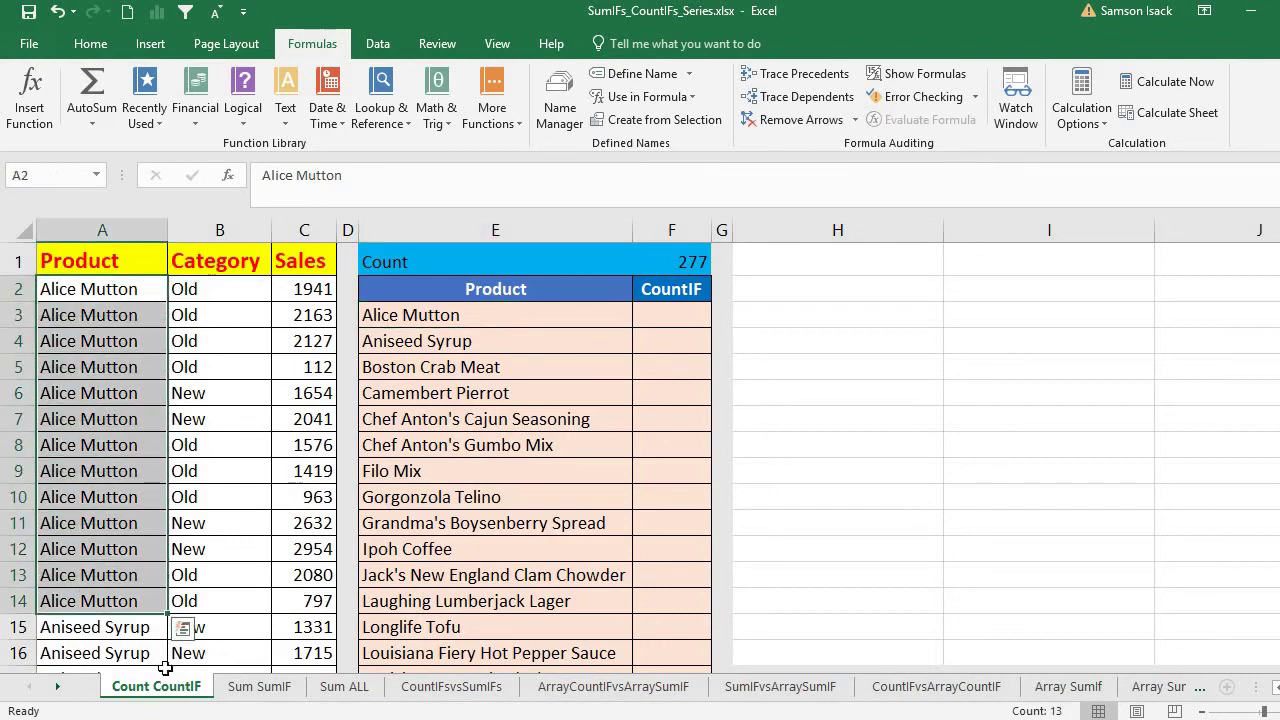
pyautogui.click(664, 316)
pyautogui.write('+')
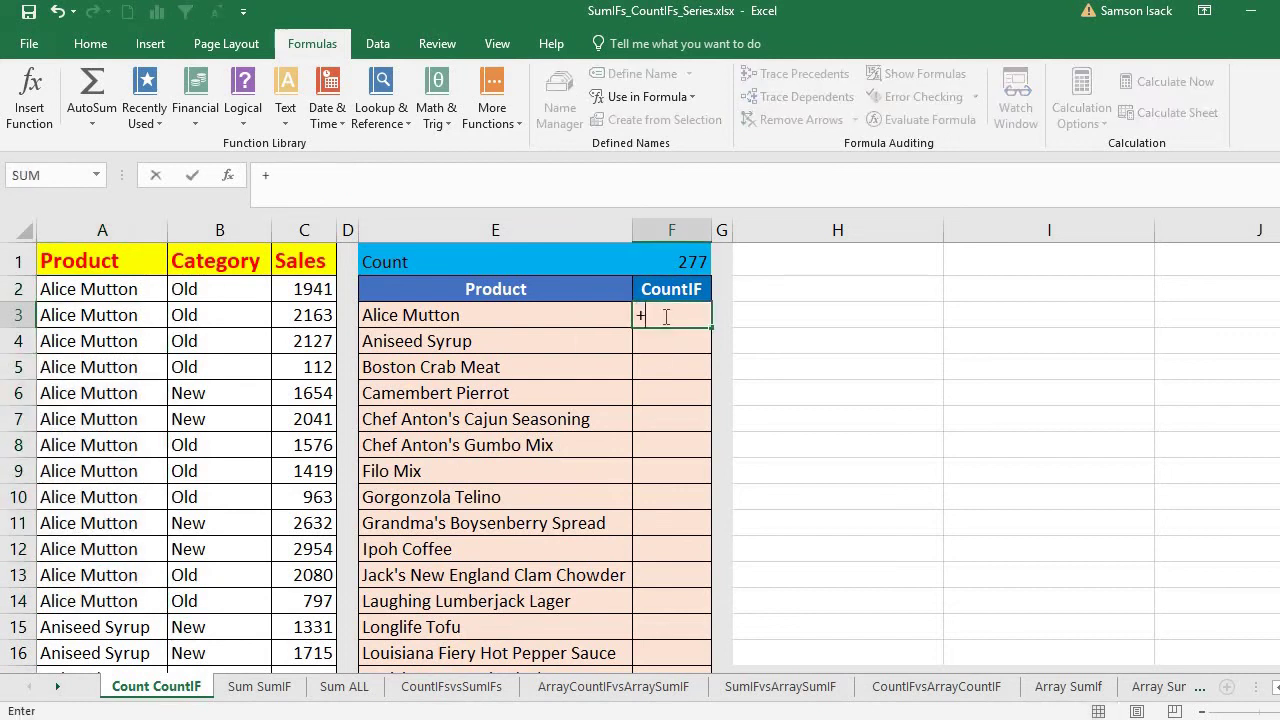
pyautogui.write('COUNT')
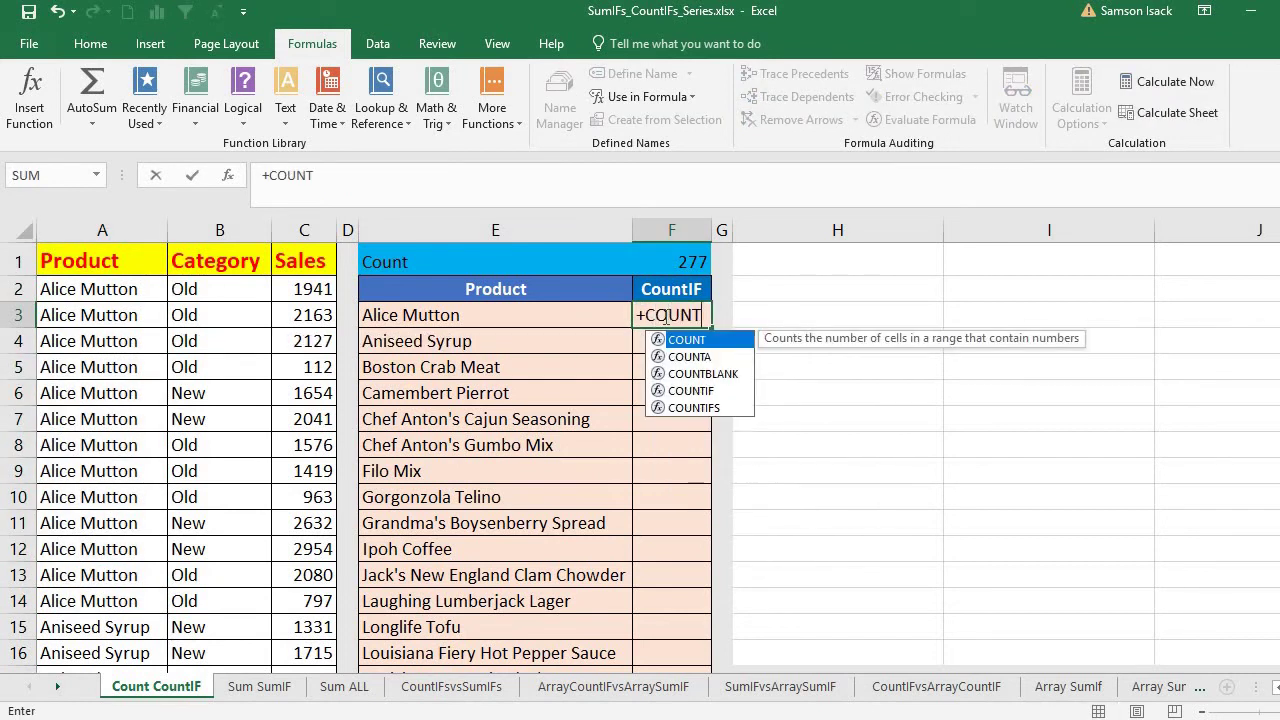
pyautogui.press('BackSpace')
pyautogui.press('BackSpace')
pyautogui.press('BackSpace')
pyautogui.press('BackSpace')
pyautogui.press('BackSpace')
pyautogui.press('BackSpace')
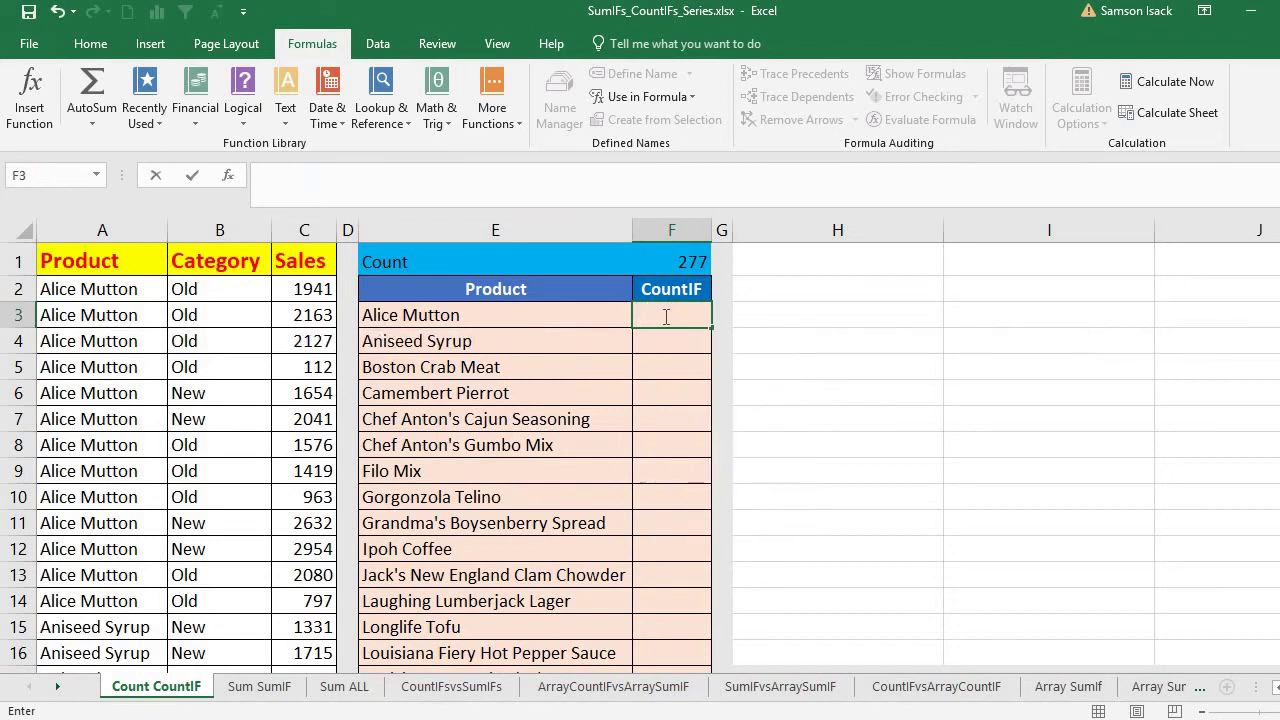
# - Start a COUNTIF formula in F3, selecting the product entries A2:A278 on the sheet as its range argument
pyautogui.write('=C')
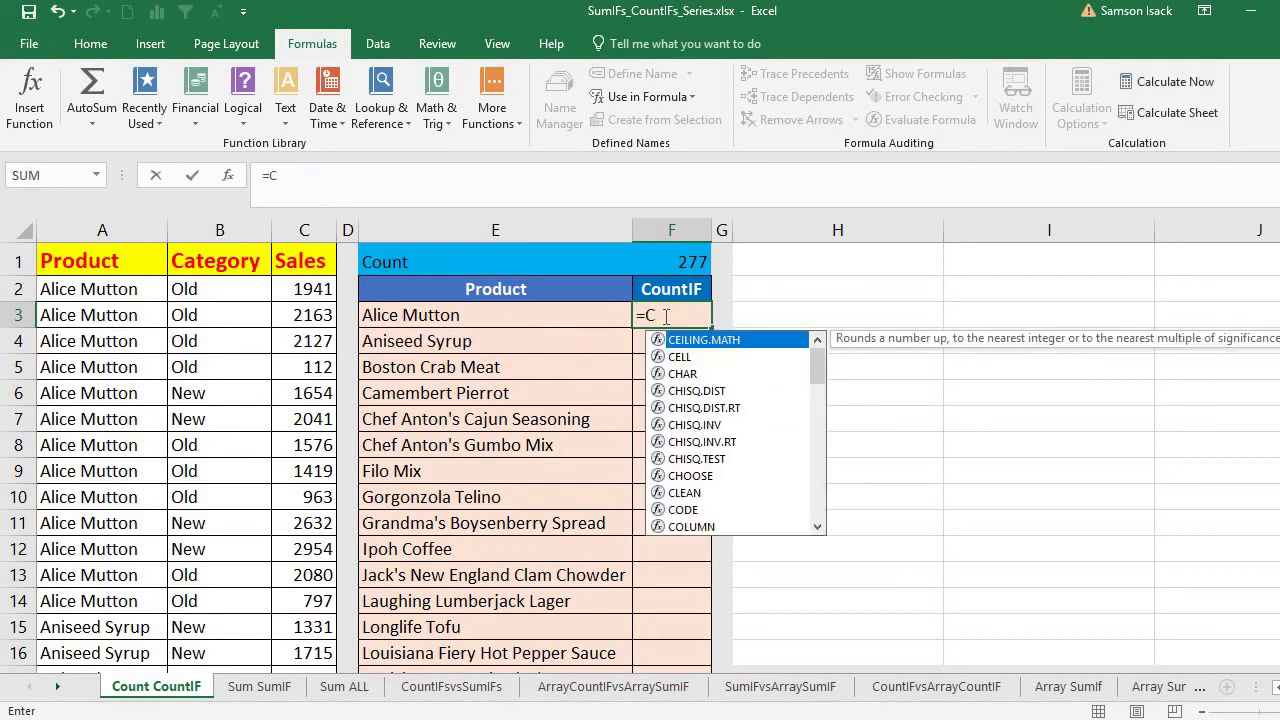
pyautogui.write('OUNT')
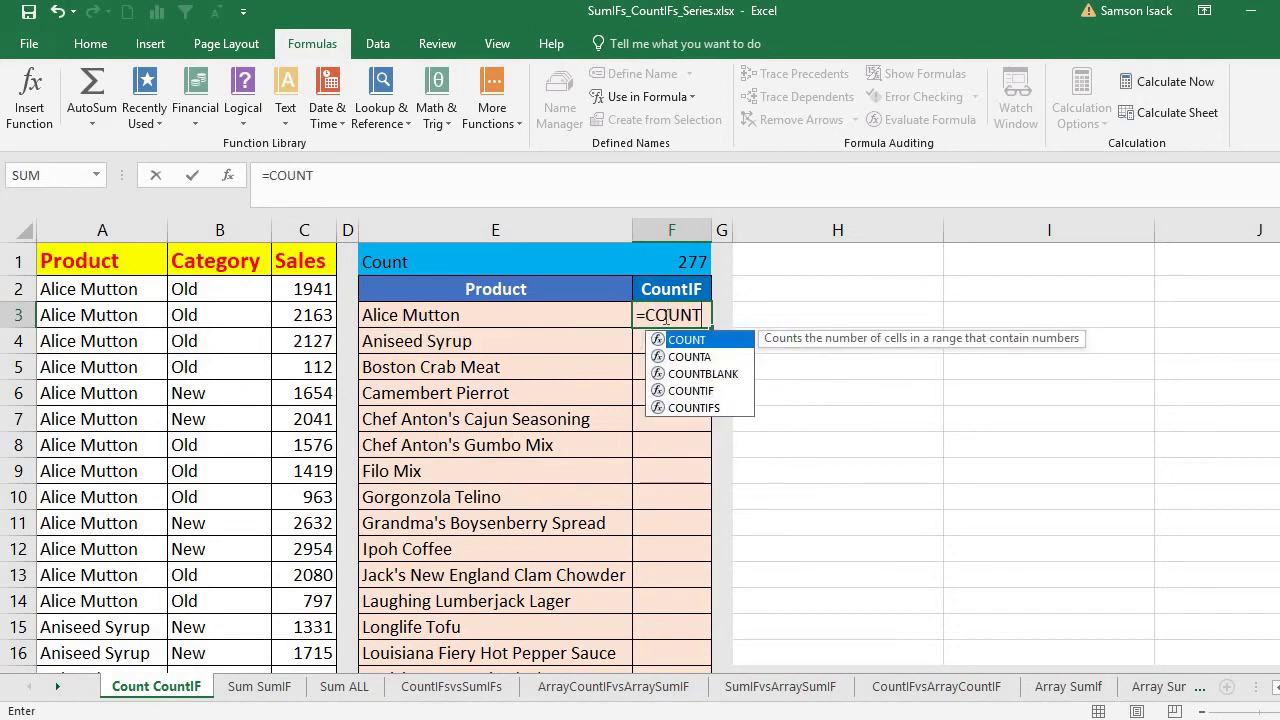
pyautogui.write('IF(')
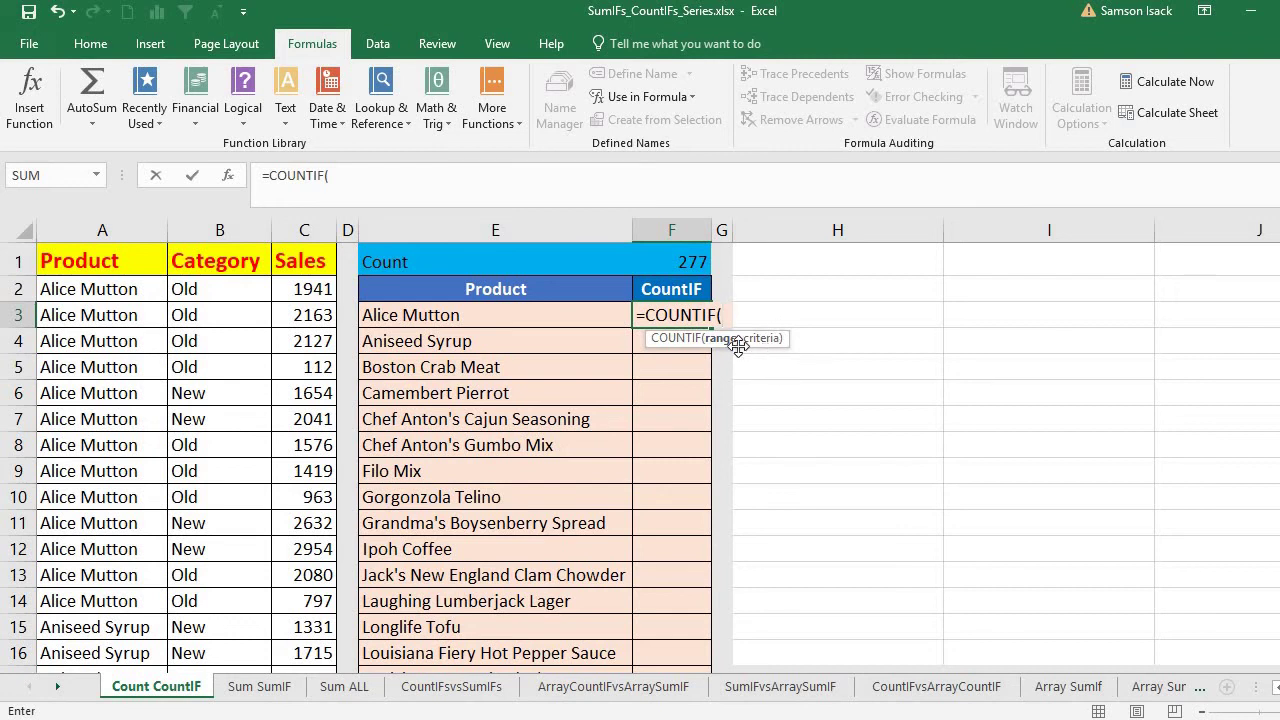
pyautogui.moveTo(92, 289); pyautogui.dragTo(112, 620)
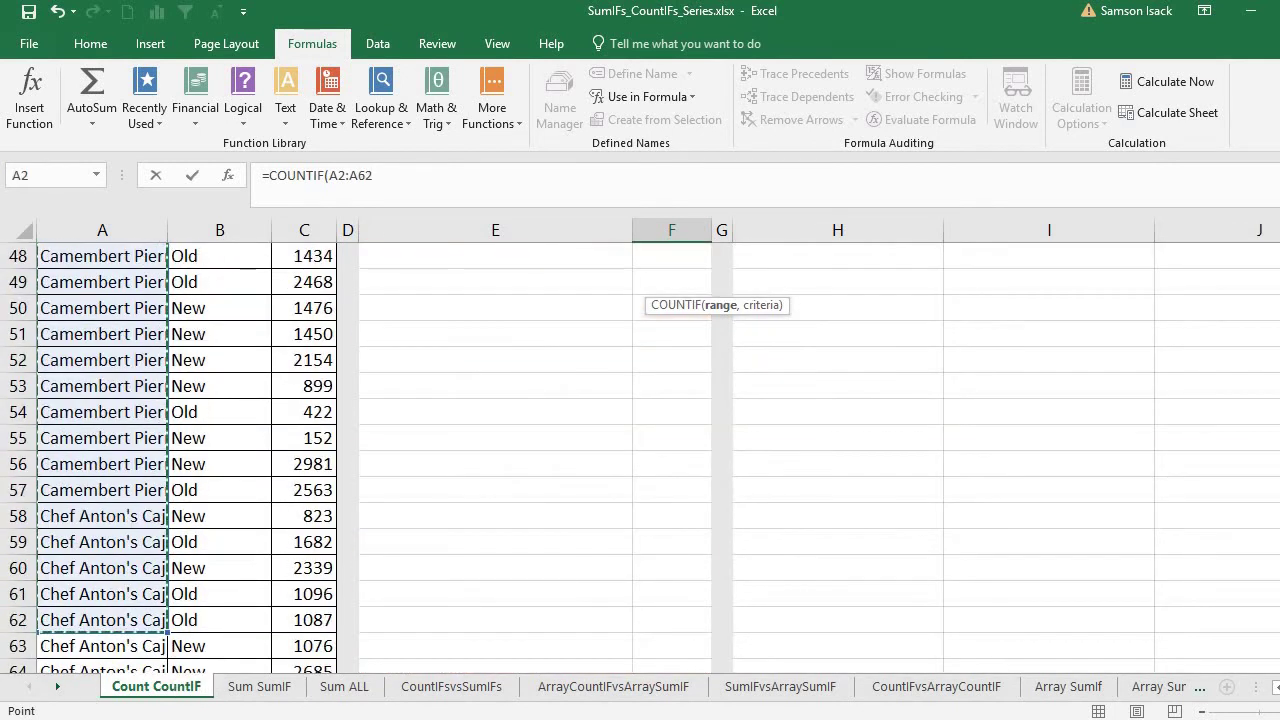
pyautogui.hotkey('ctrl', 'shift', 'Down')
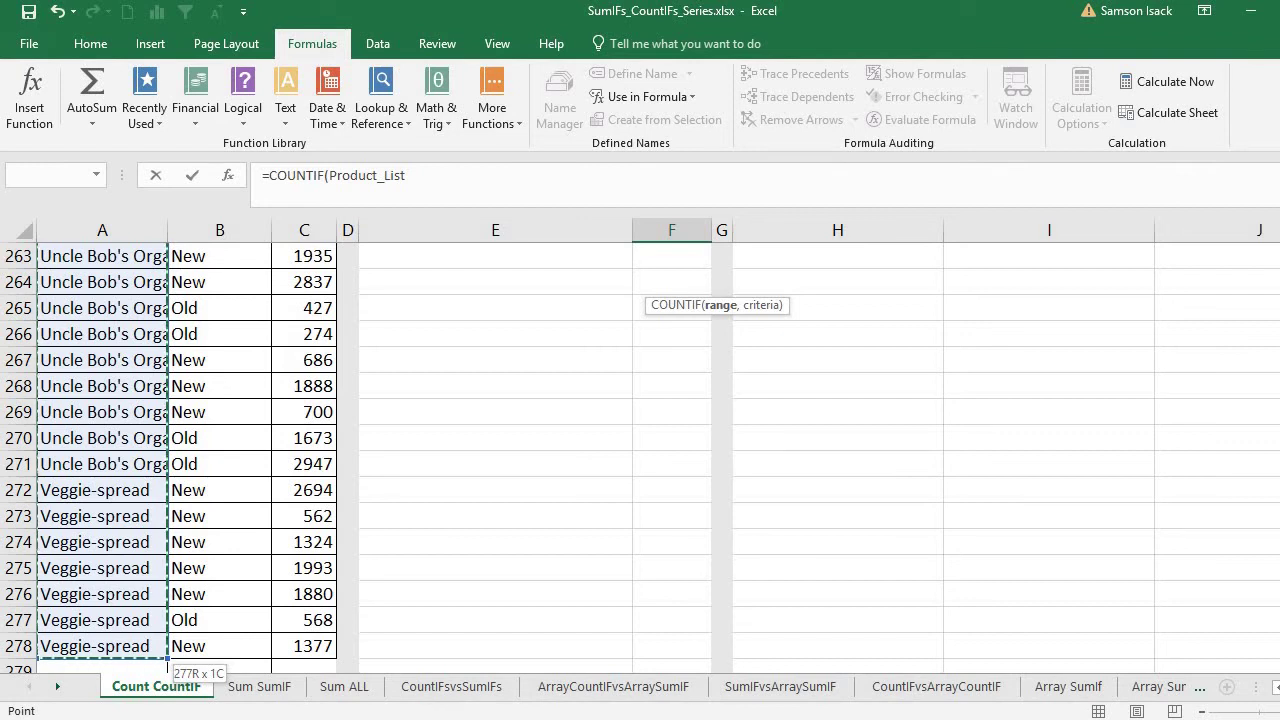
pyautogui.moveTo(1279, 642); pyautogui.dragTo(1279, 260)
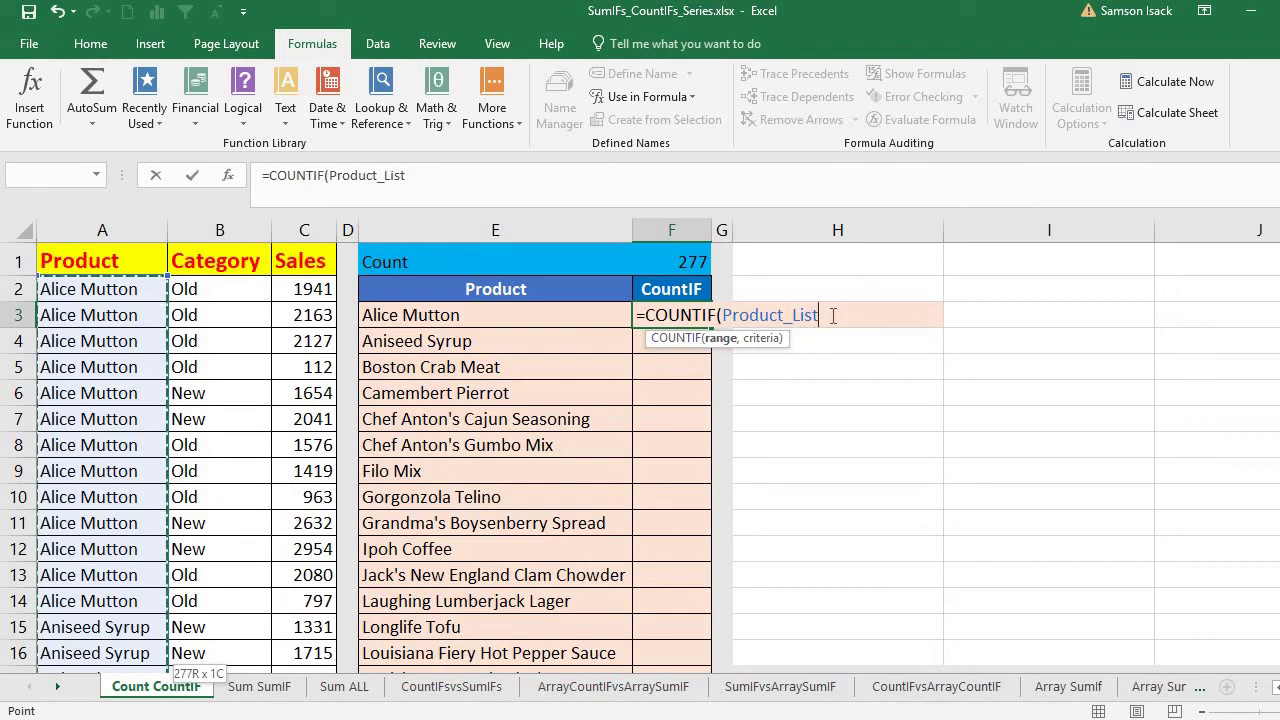
# - Re-enter the range argument of the COUNTIF formula in F3 by choosing the defined name Product_List
pyautogui.press('BackSpace')
pyautogui.press('BackSpace')
pyautogui.press('BackSpace')
pyautogui.press('BackSpace')
pyautogui.press('BackSpace')
pyautogui.press('BackSpace')
pyautogui.press('BackSpace')
pyautogui.press('BackSpace')
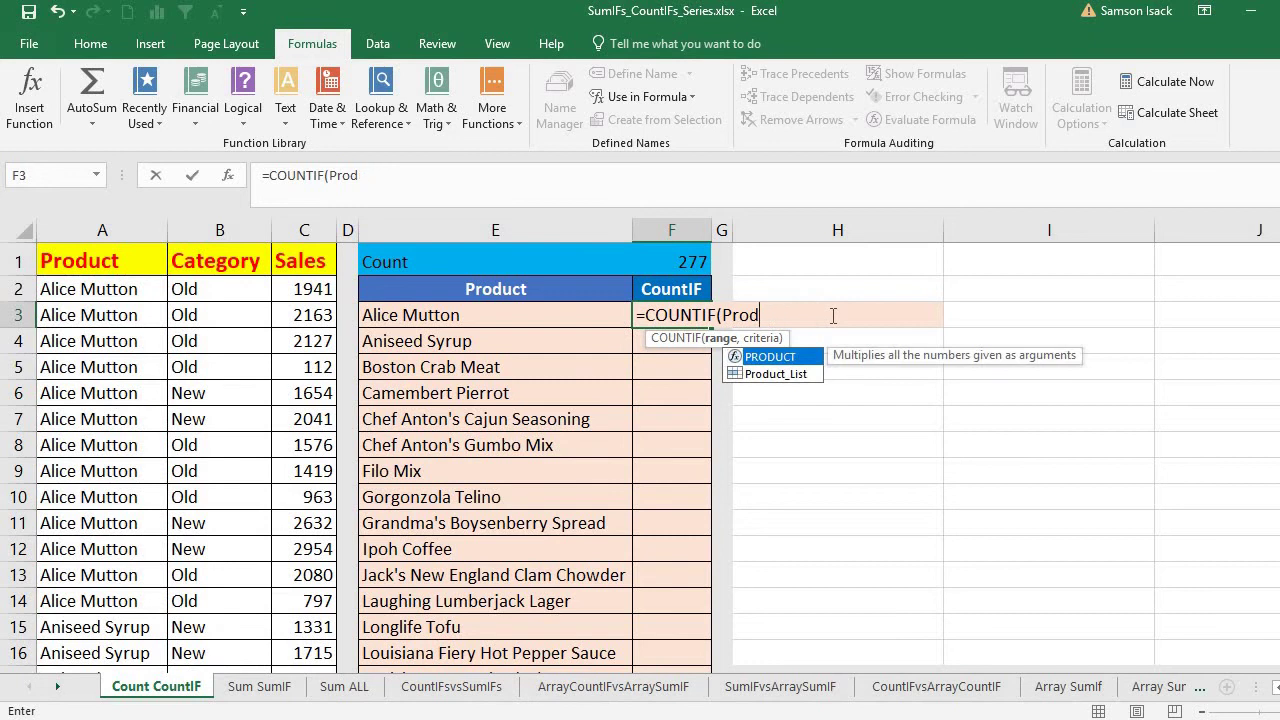
pyautogui.doubleClick(776, 374)
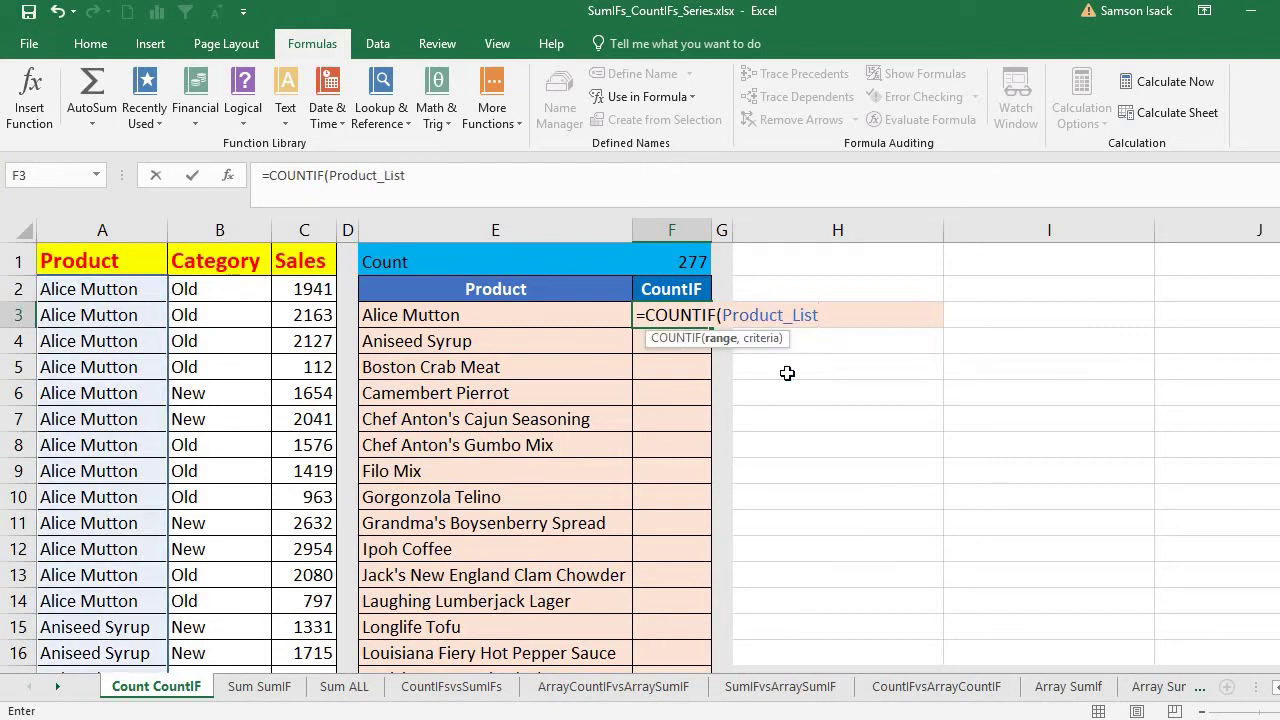
# - Complete the F3 formula as =COUNTIF(Product_List,E3), using the product name in E3 as the criteria
pyautogui.write(',')
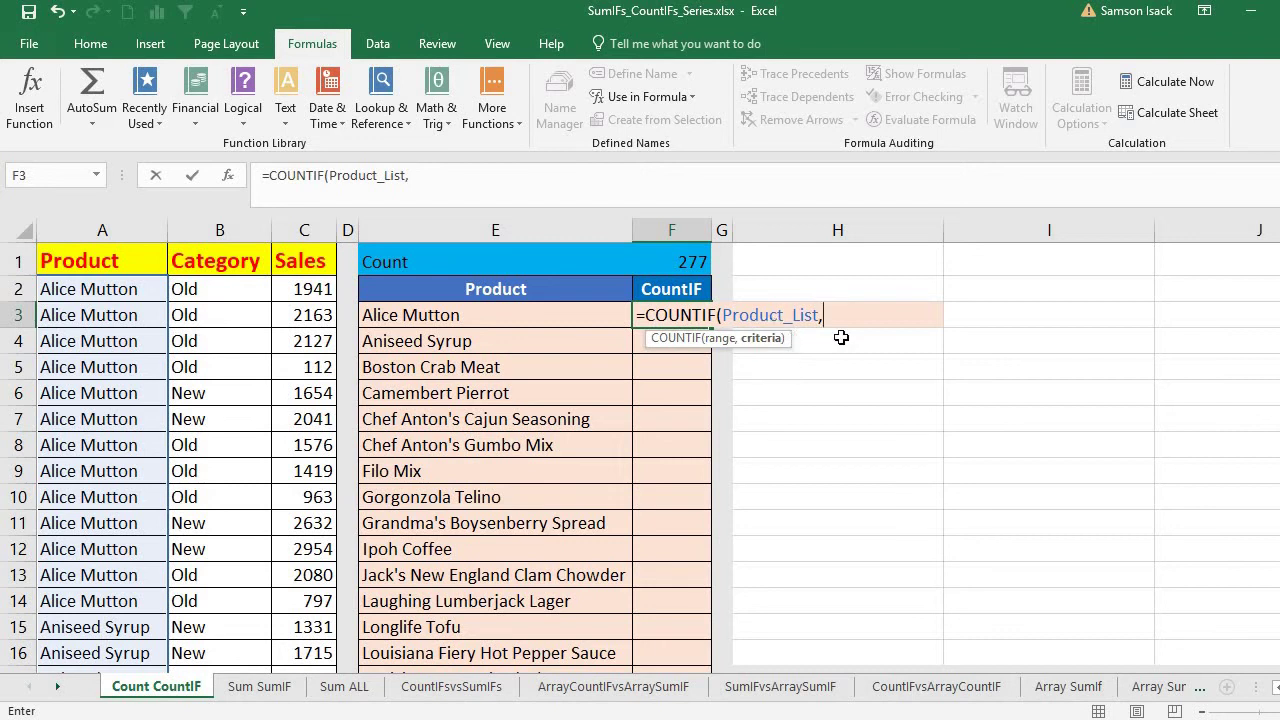
pyautogui.click(494, 315)
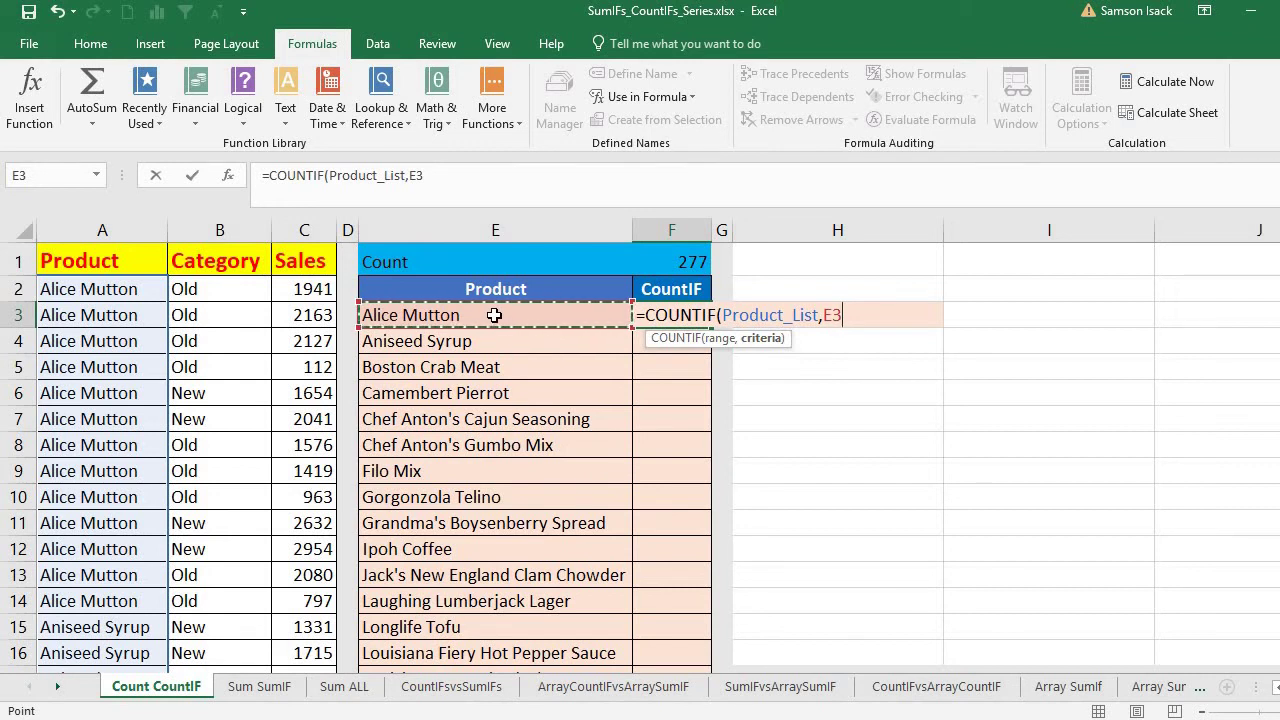
pyautogui.write(')')
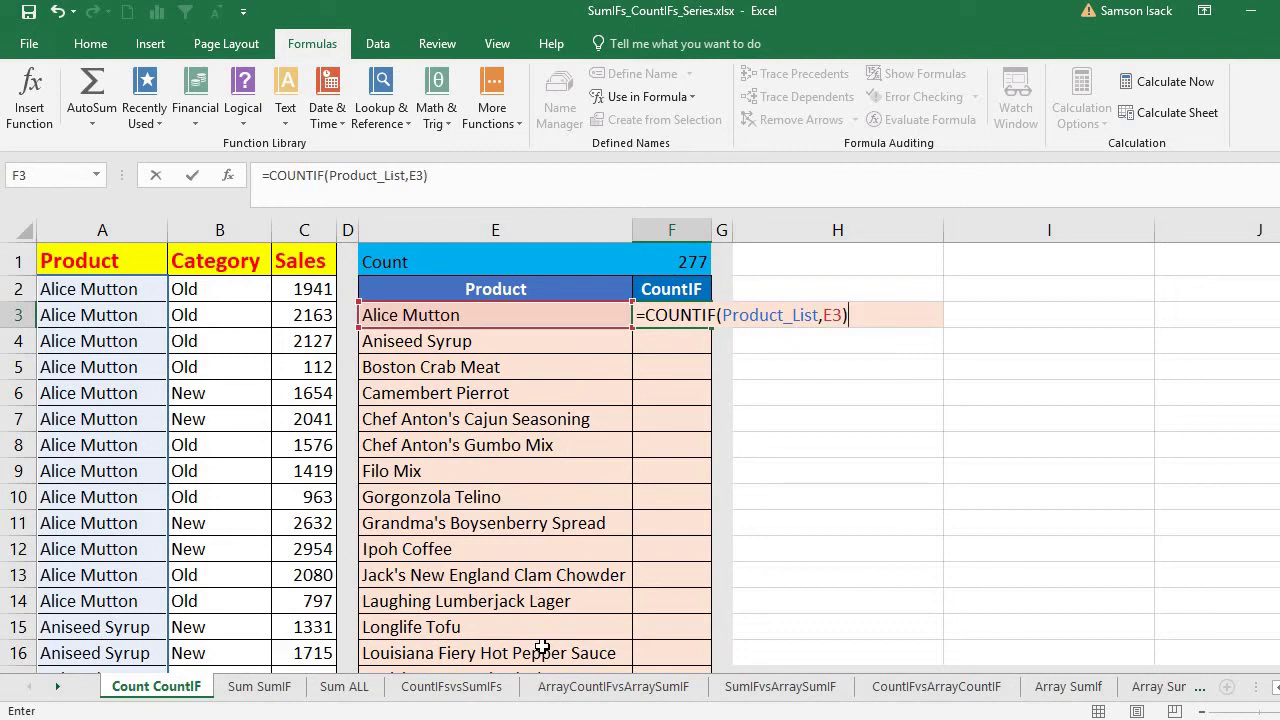
pyautogui.press('Return')
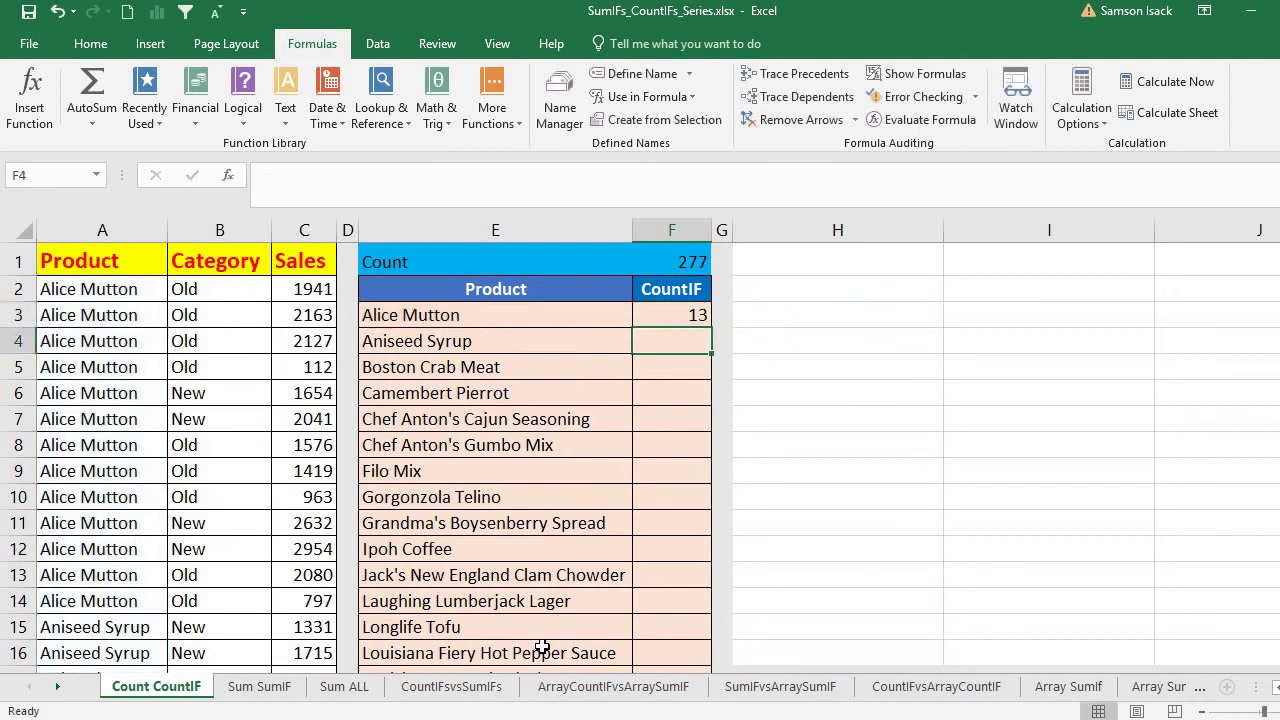
# - Check the Alice Mutton count by selecting A2:A14, and copy the COUNTIF formula from F3 down to F4
pyautogui.click(672, 316)
pyautogui.moveTo(118, 292); pyautogui.dragTo(88, 602)
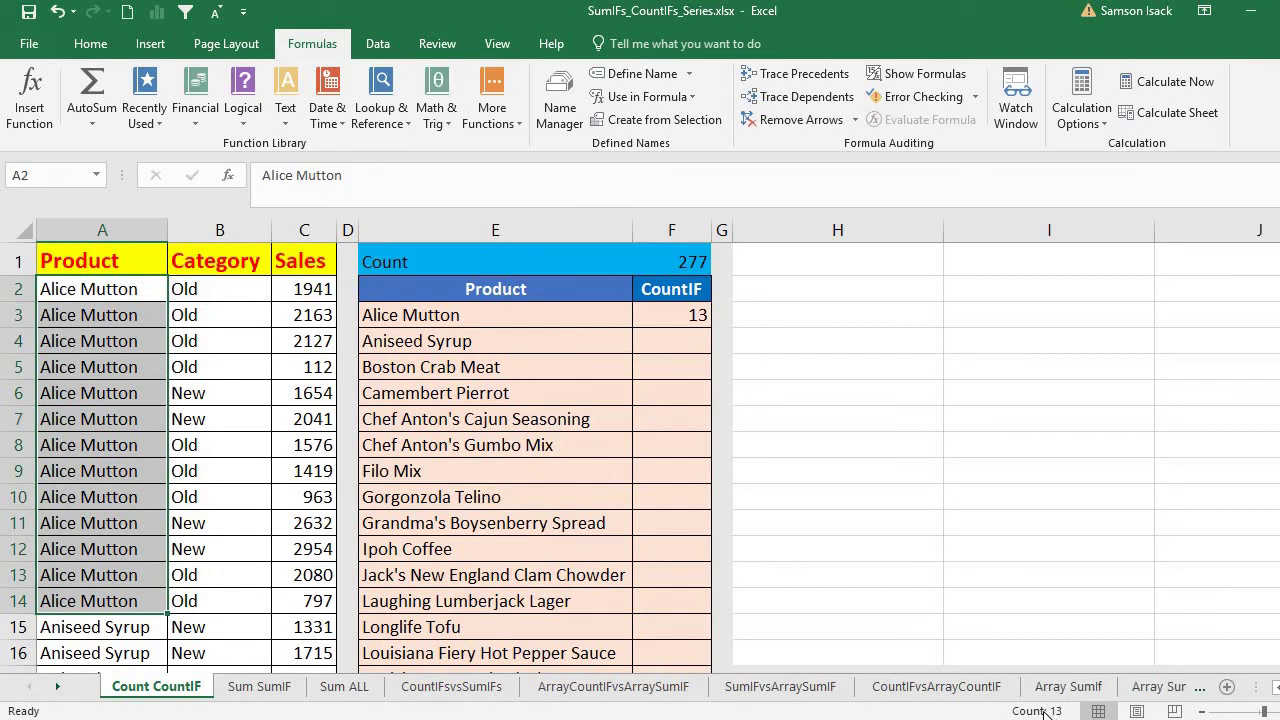
pyautogui.click(690, 314)
pyautogui.moveTo(710, 328); pyautogui.dragTo(710, 355)
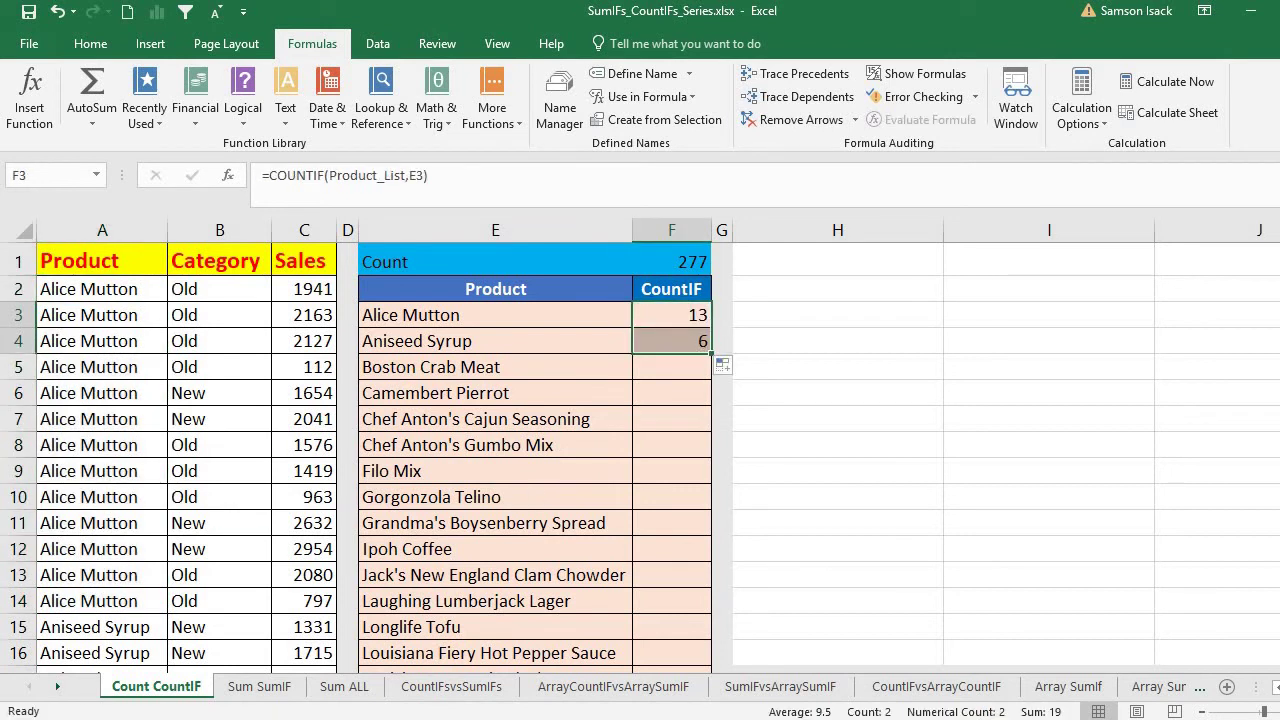
# - Check the Aniseed Syrup count by selecting A15:A20, and fill the F4 formula down for all remaining products
pyautogui.scroll(-2, 100, 452)
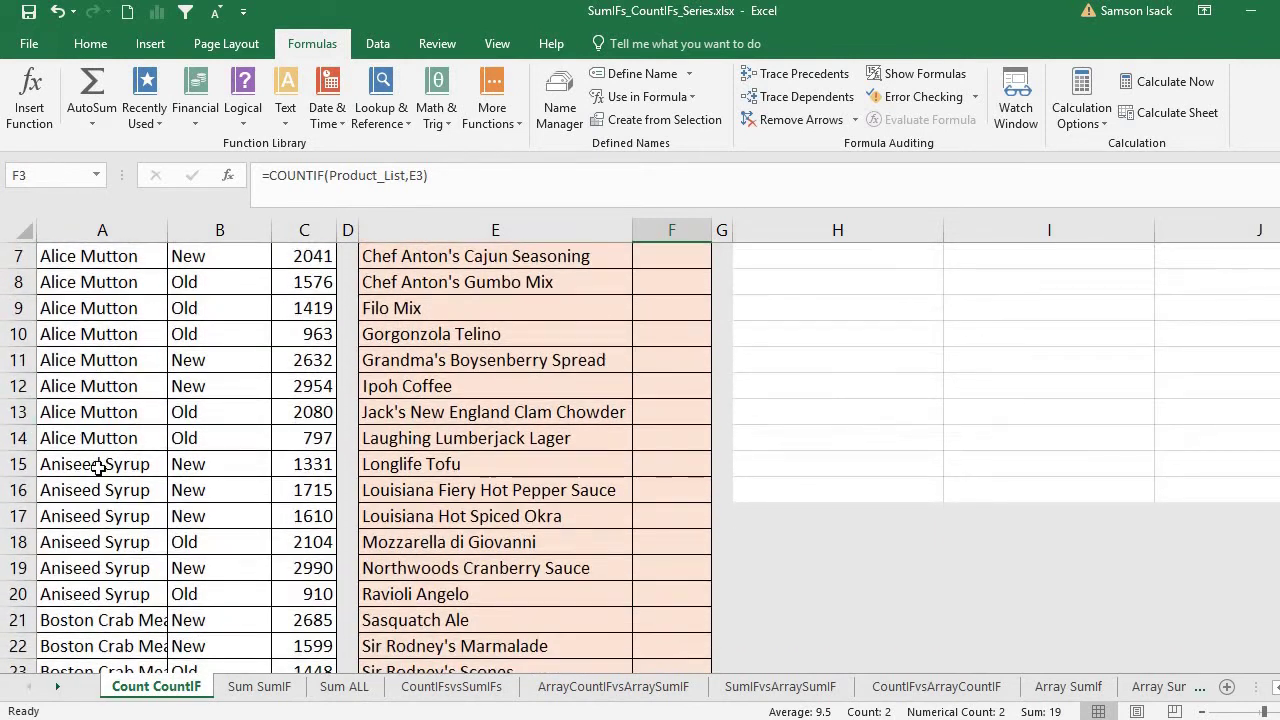
pyautogui.moveTo(100, 466); pyautogui.dragTo(98, 590)
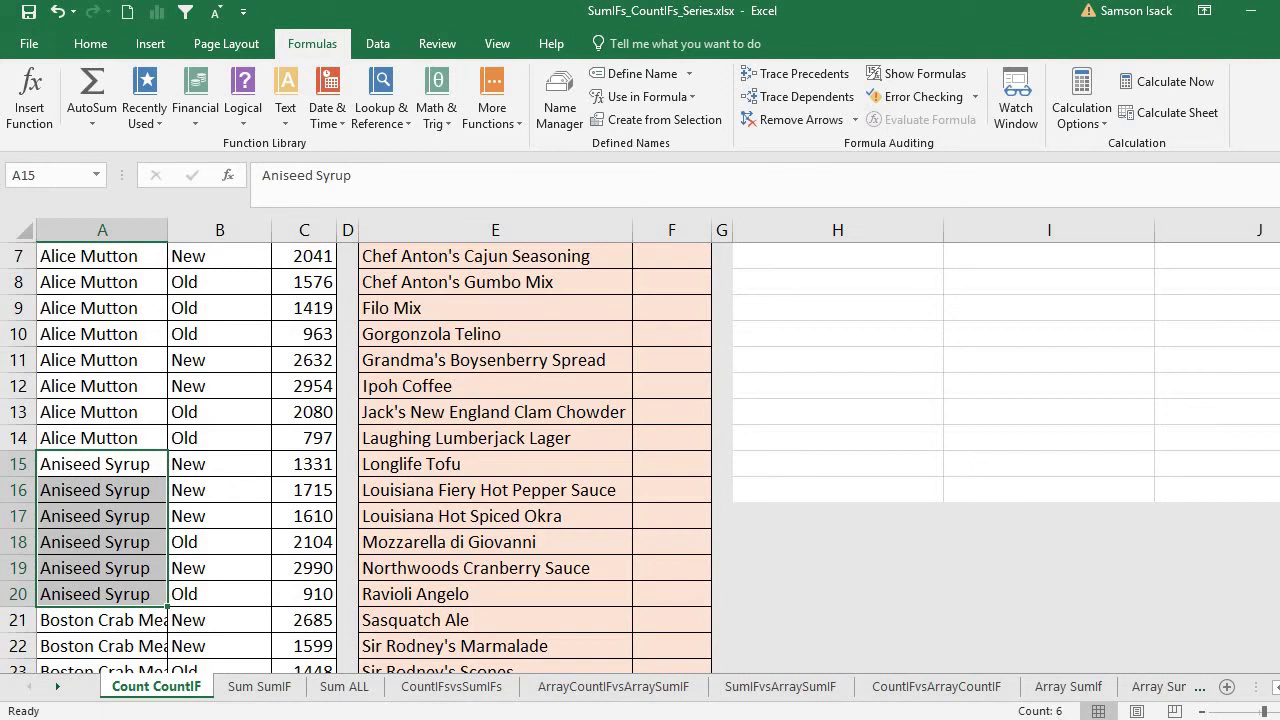
pyautogui.scroll(2, 662, 356)
pyautogui.click(664, 342)
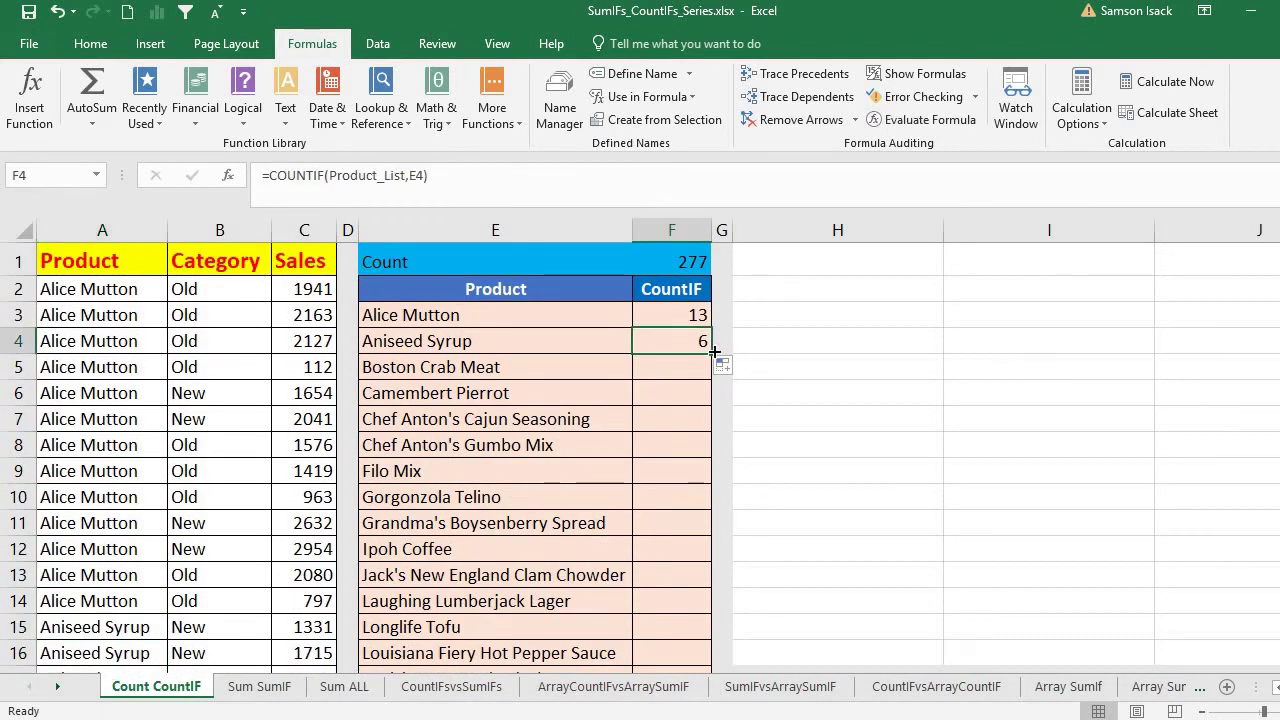
pyautogui.doubleClick(712, 349)
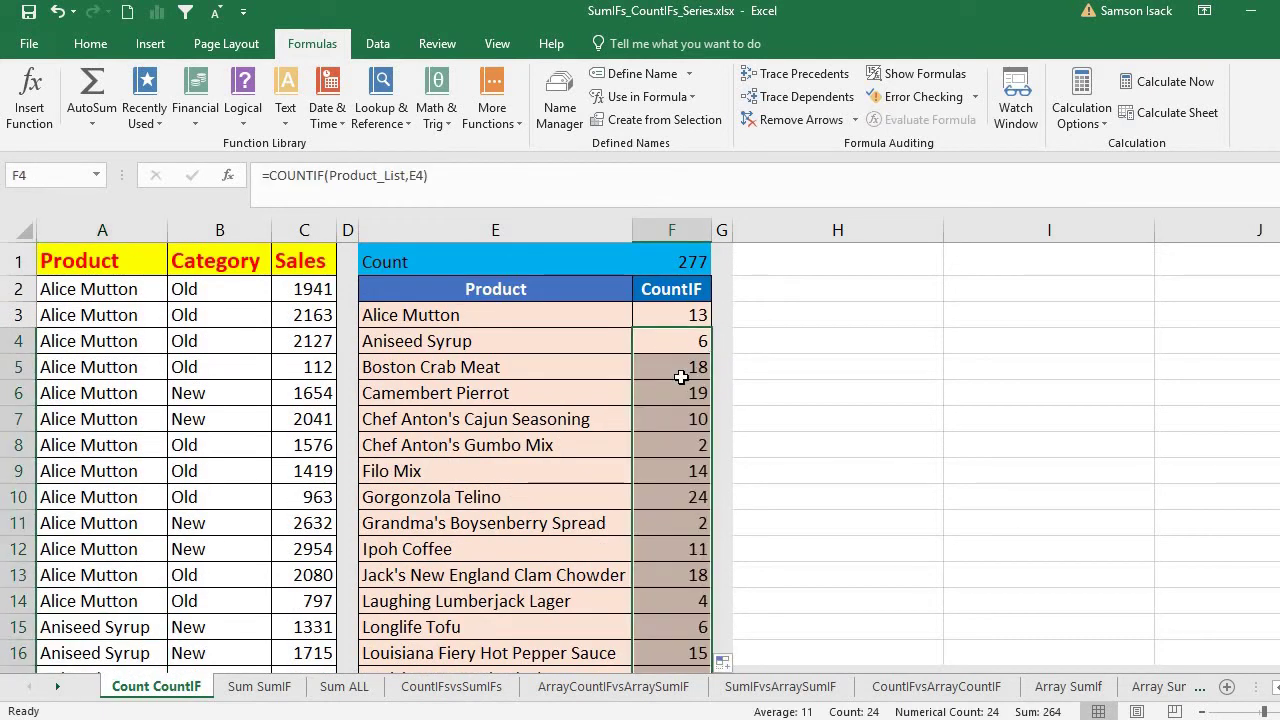
# - Review the COUNTIF formula in F3 with its product criteria in E3 and E4, and the COUNT formula in F1
pyautogui.click(680, 314)
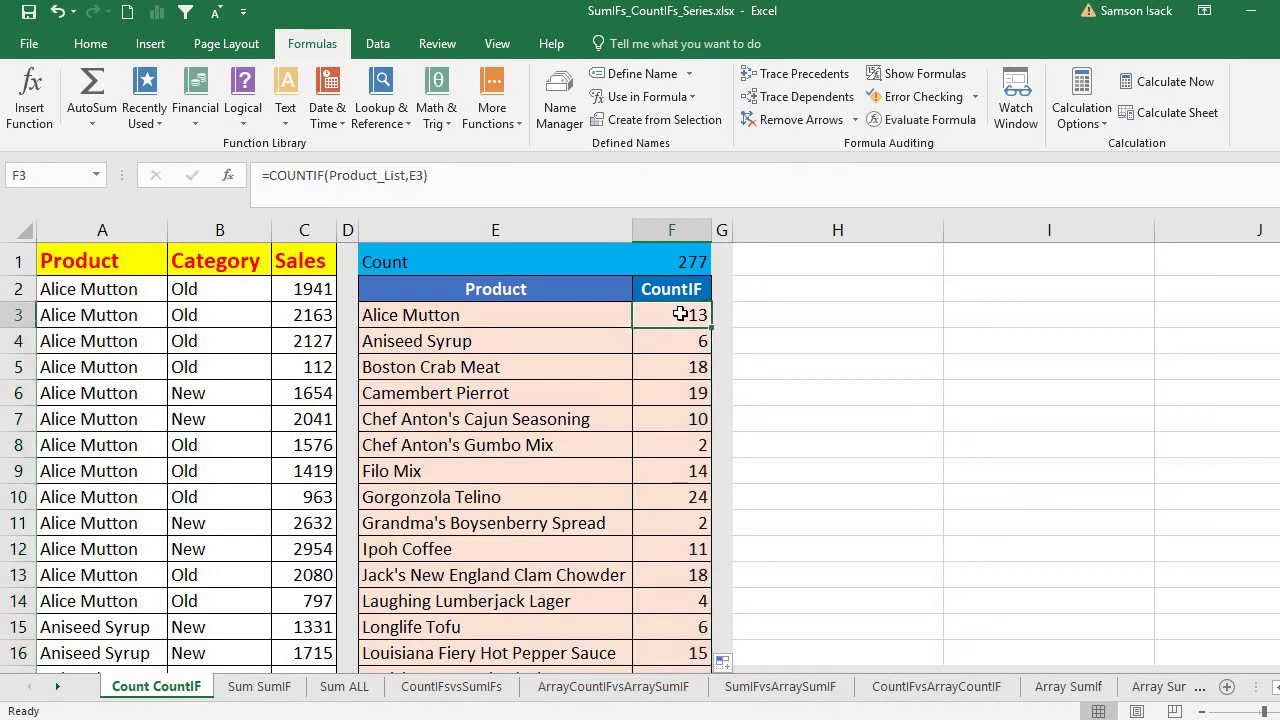
pyautogui.click(509, 322)
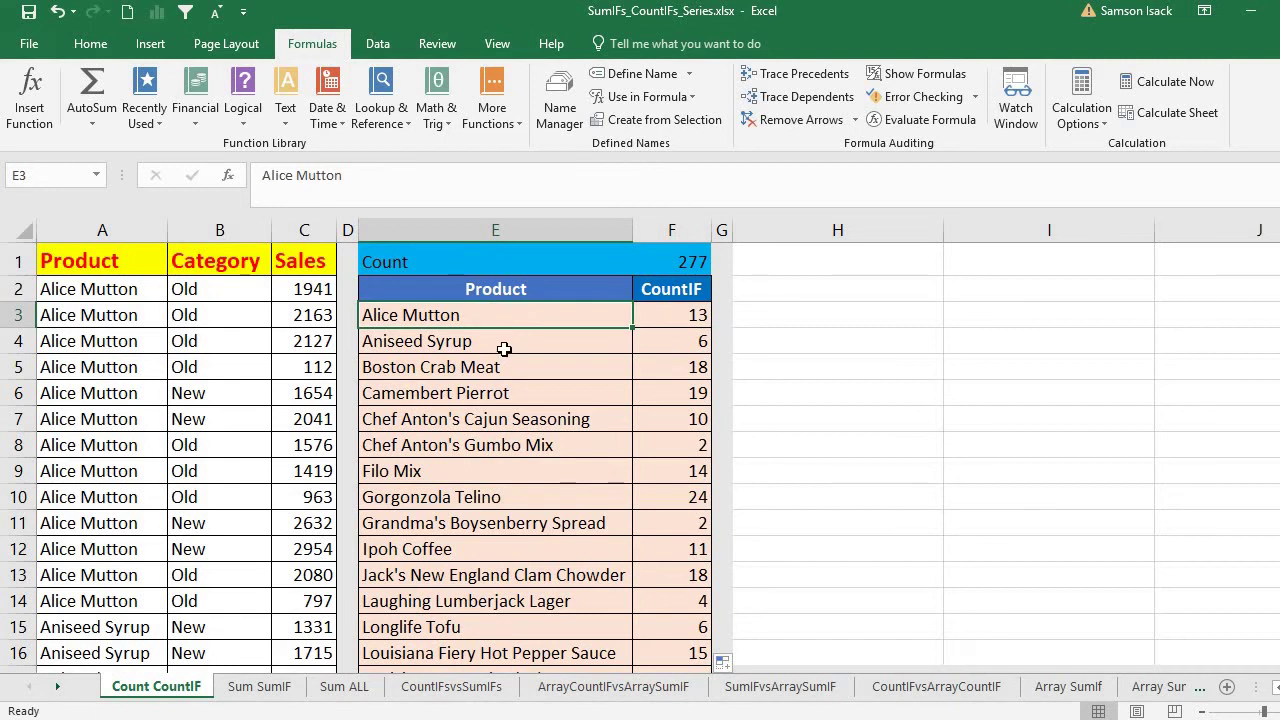
pyautogui.click(503, 345)
pyautogui.click(503, 312)
pyautogui.click(481, 345)
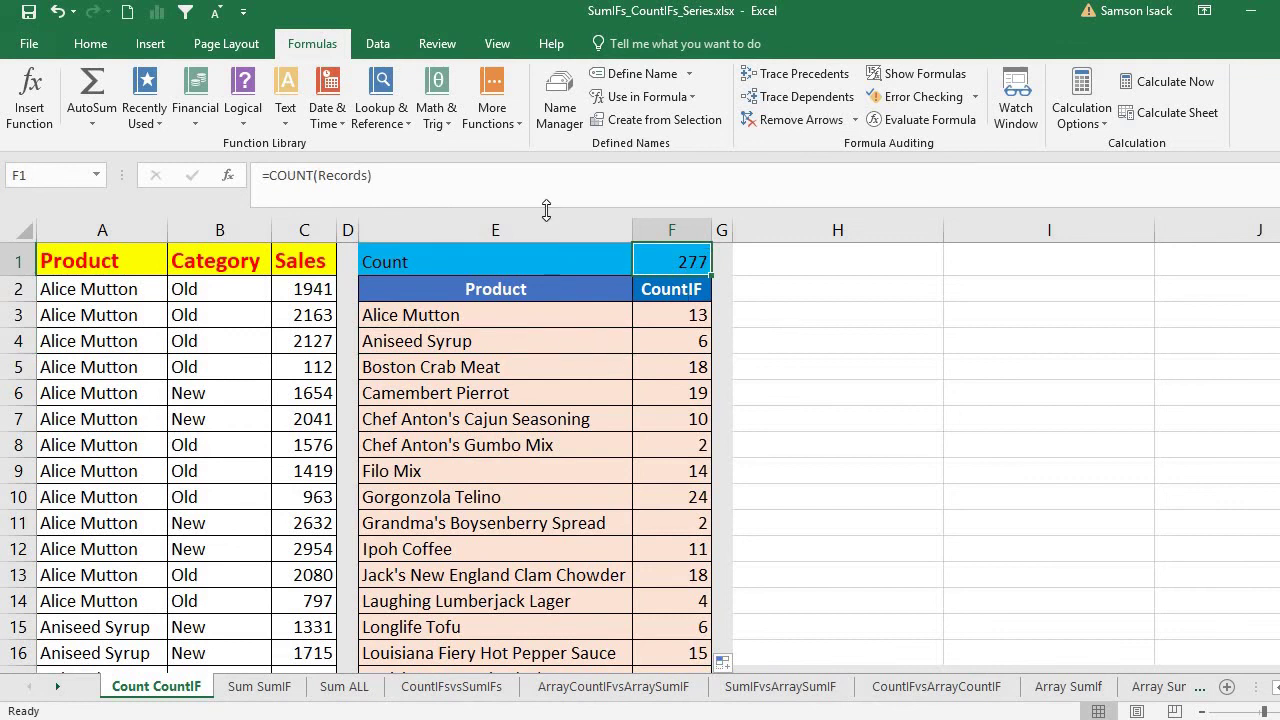
pyautogui.click(497, 254)
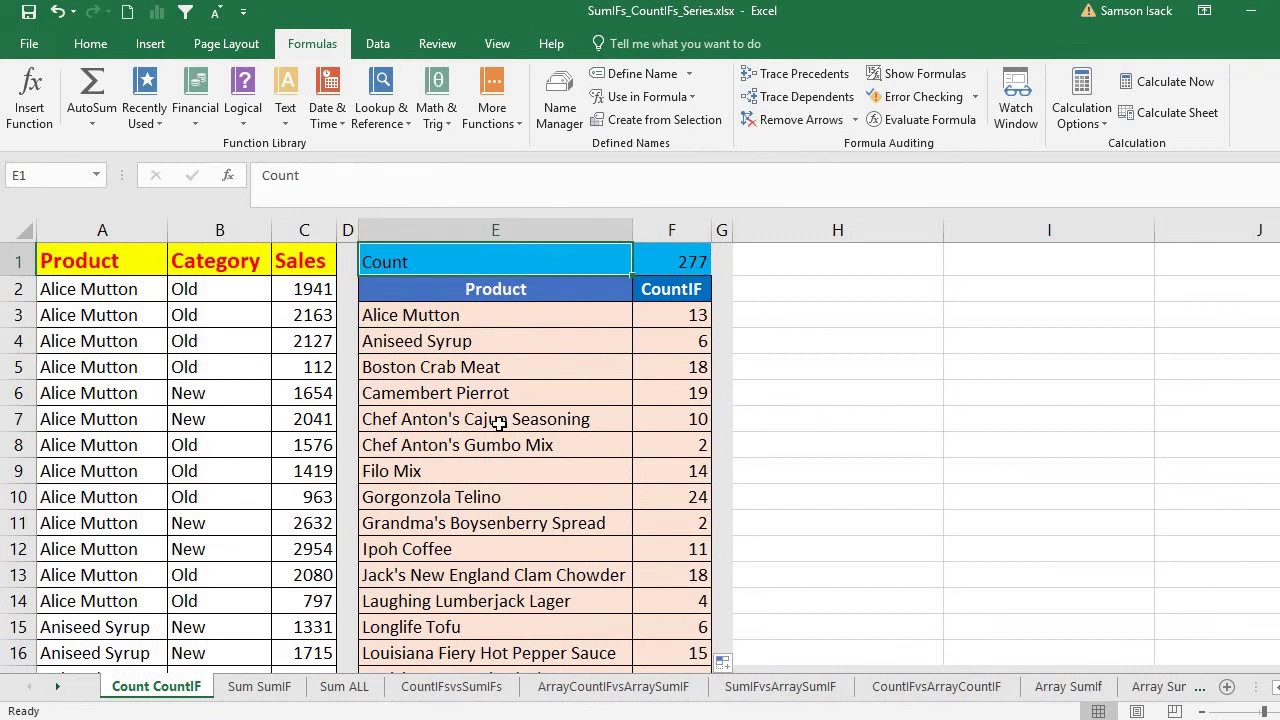